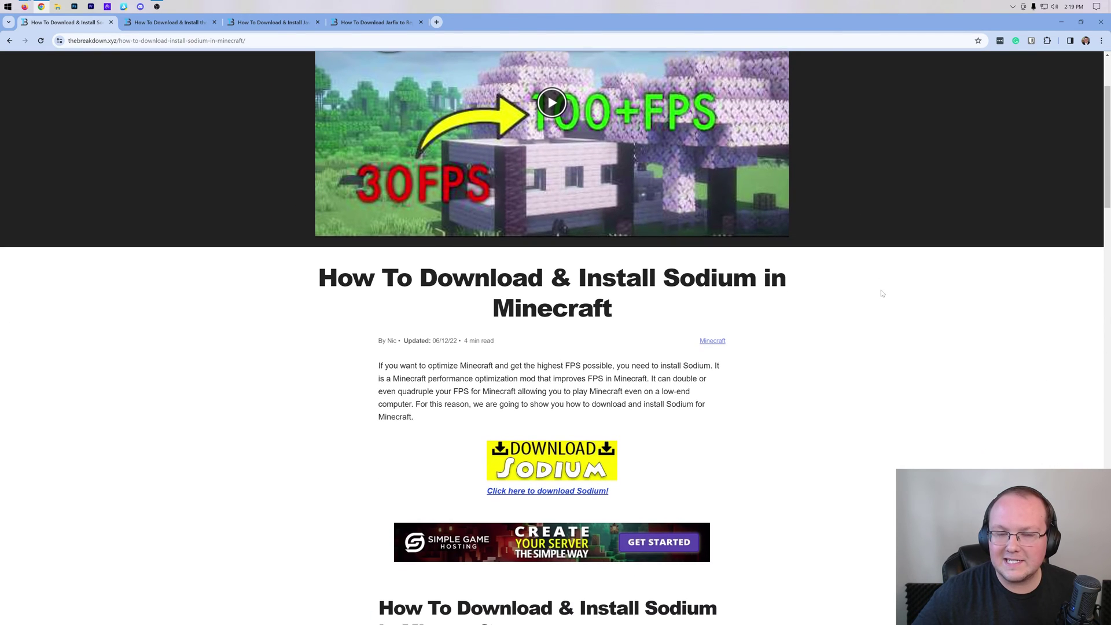
# Step: Look over the Sodium installation guide and follow its download link to the Sodium mod page on Modrinth
pyautogui.scroll(-2, 881, 293)
pyautogui.scroll(4, 882, 293)
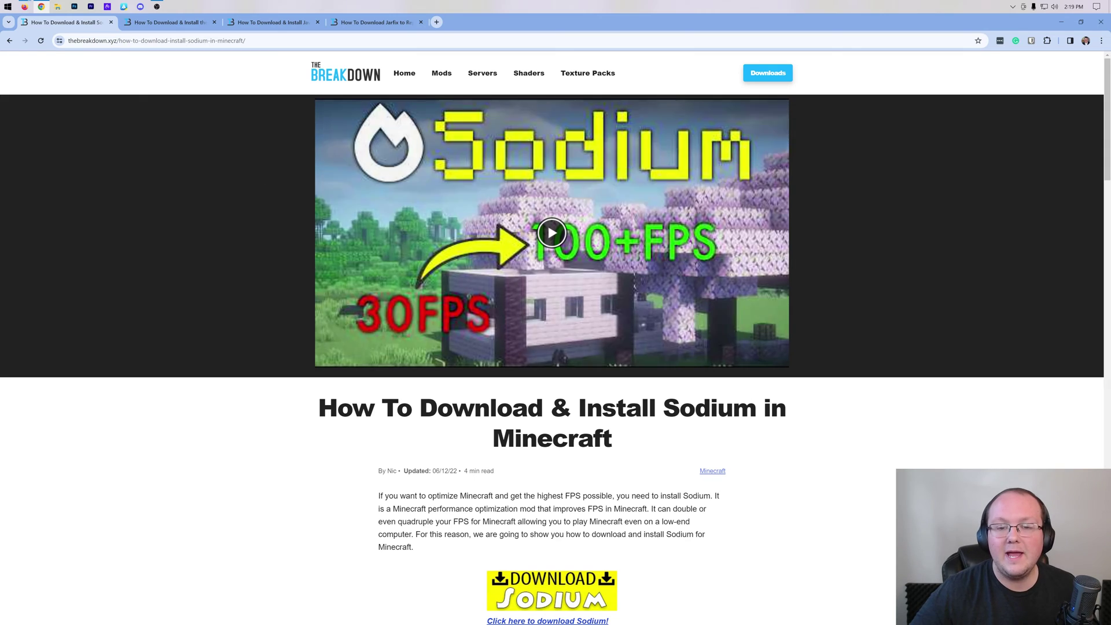
pyautogui.scroll(-5, 791, 334)
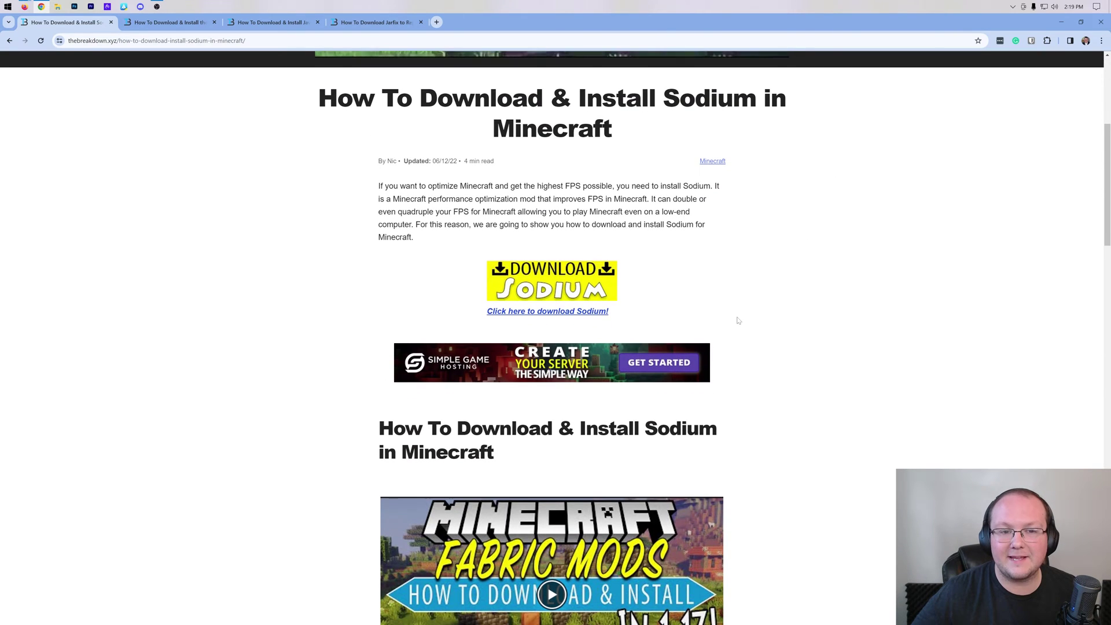
pyautogui.scroll(-4, 738, 321)
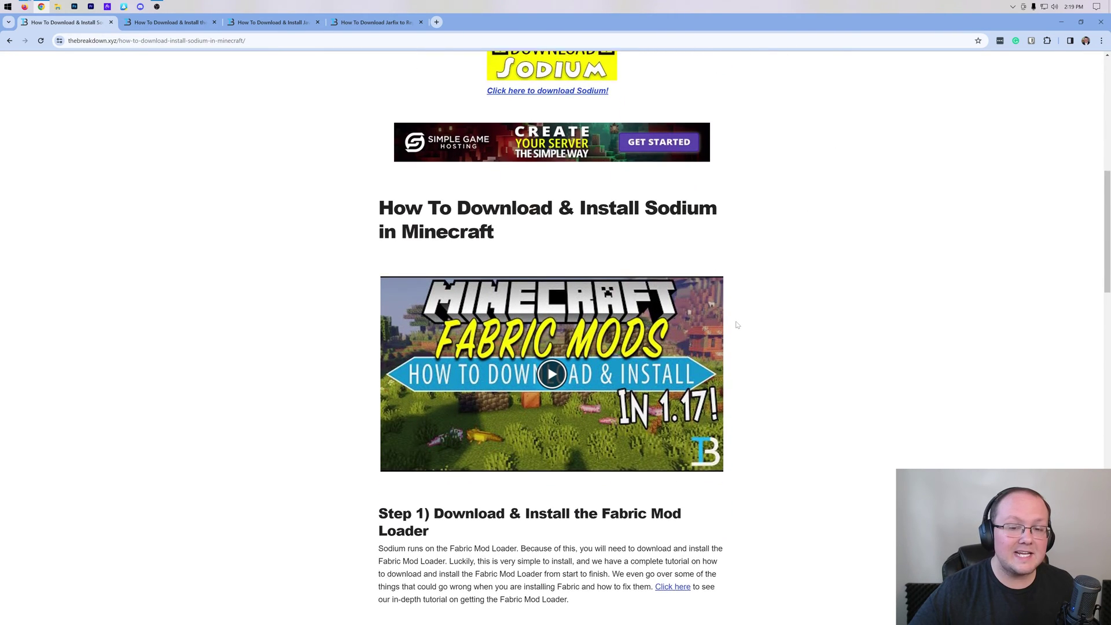
pyautogui.scroll(-7, 738, 328)
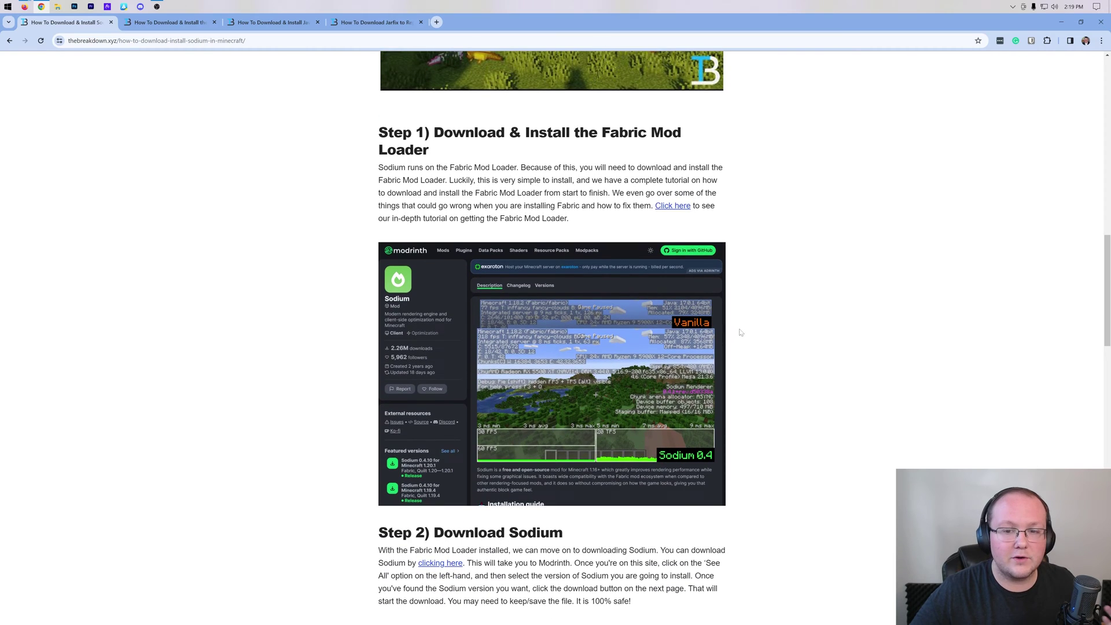
pyautogui.scroll(11, 740, 333)
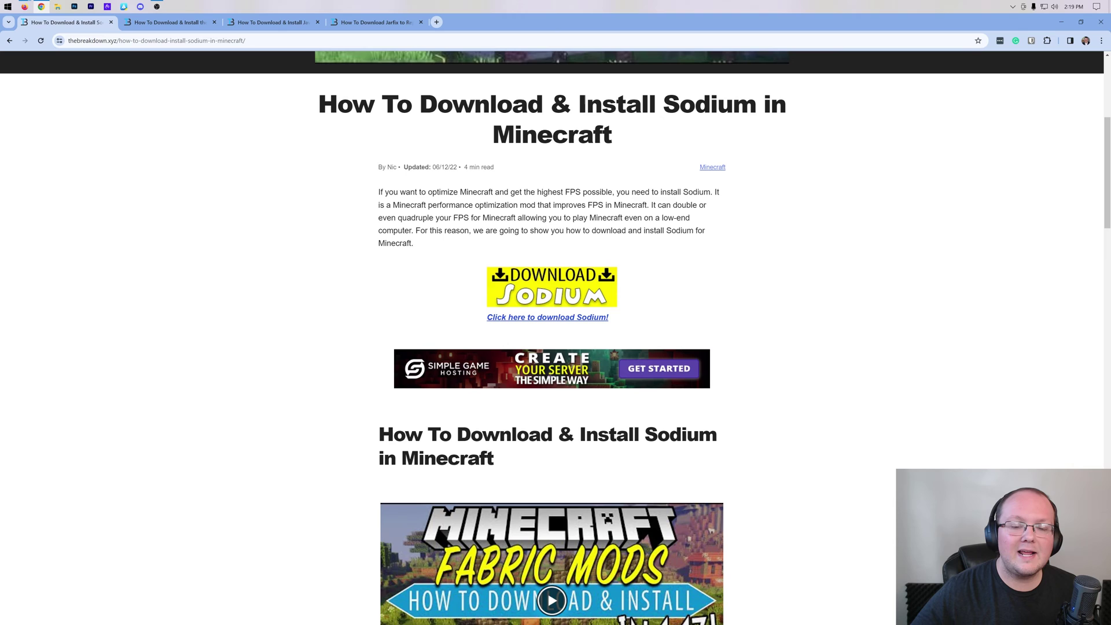
pyautogui.click(524, 301)
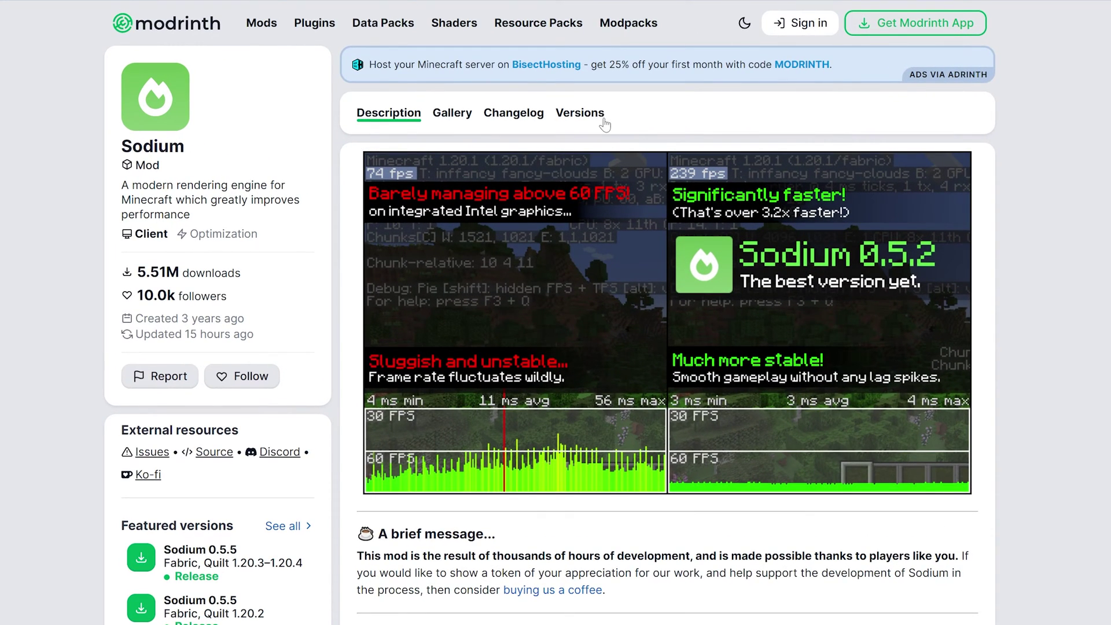
# Step: Filter Sodium's version list by game version 1.20.4 and download the Sodium 0.5.5 release file
pyautogui.click(596, 120)
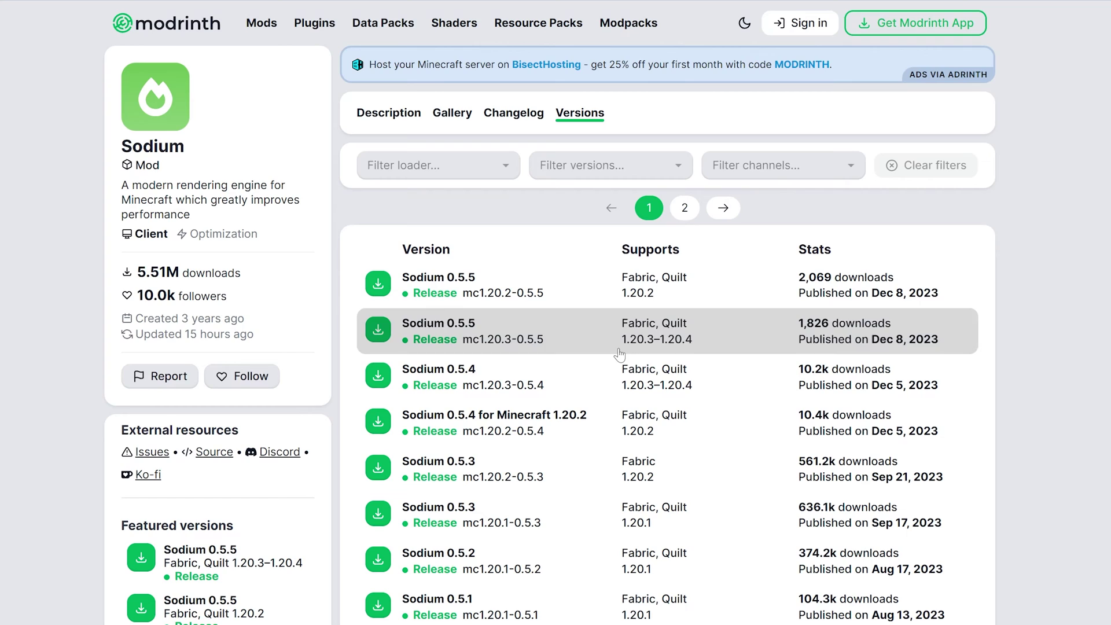
pyautogui.moveTo(619, 354); pyautogui.dragTo(711, 350)
pyautogui.hotkey('alt', 'Left')
pyautogui.click(610, 165)
pyautogui.click(554, 222)
pyautogui.click(581, 164)
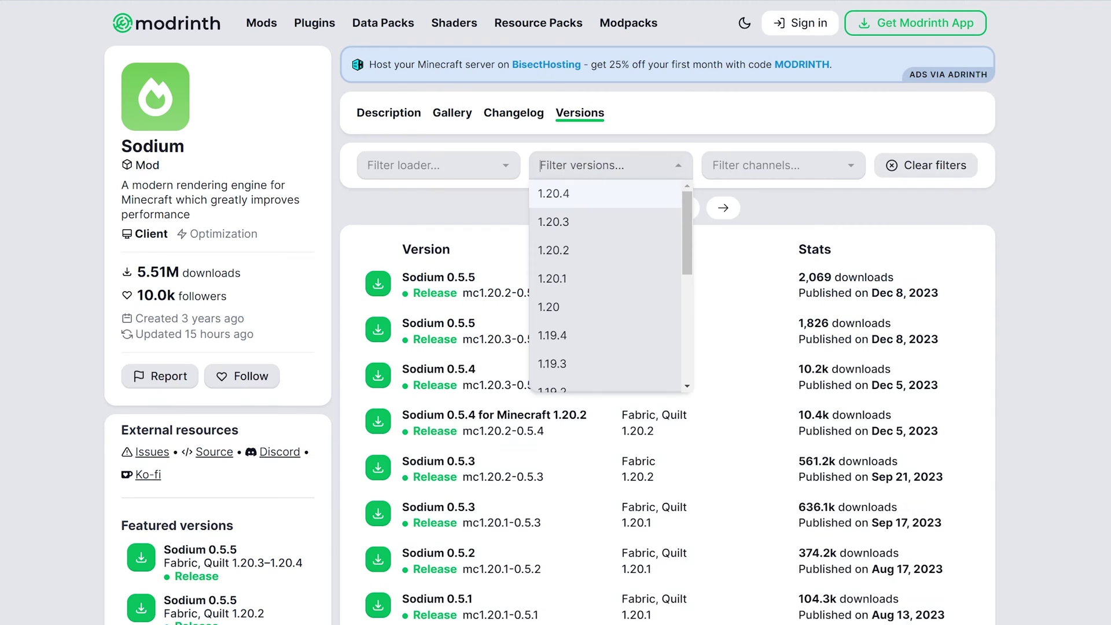
pyautogui.click(573, 204)
pyautogui.click(535, 223)
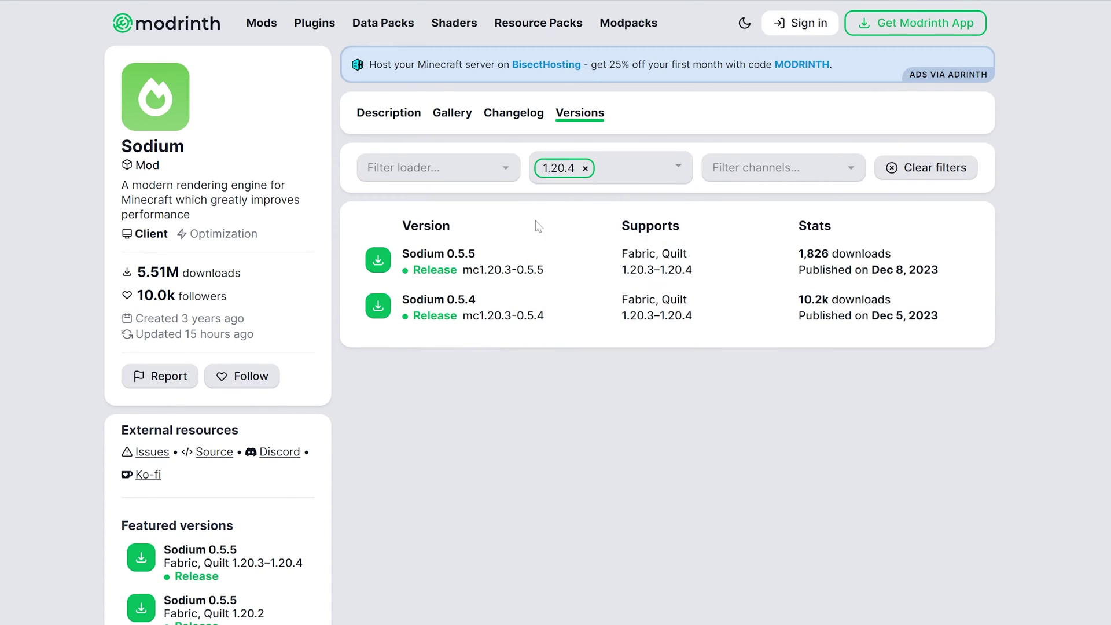
pyautogui.click(640, 270)
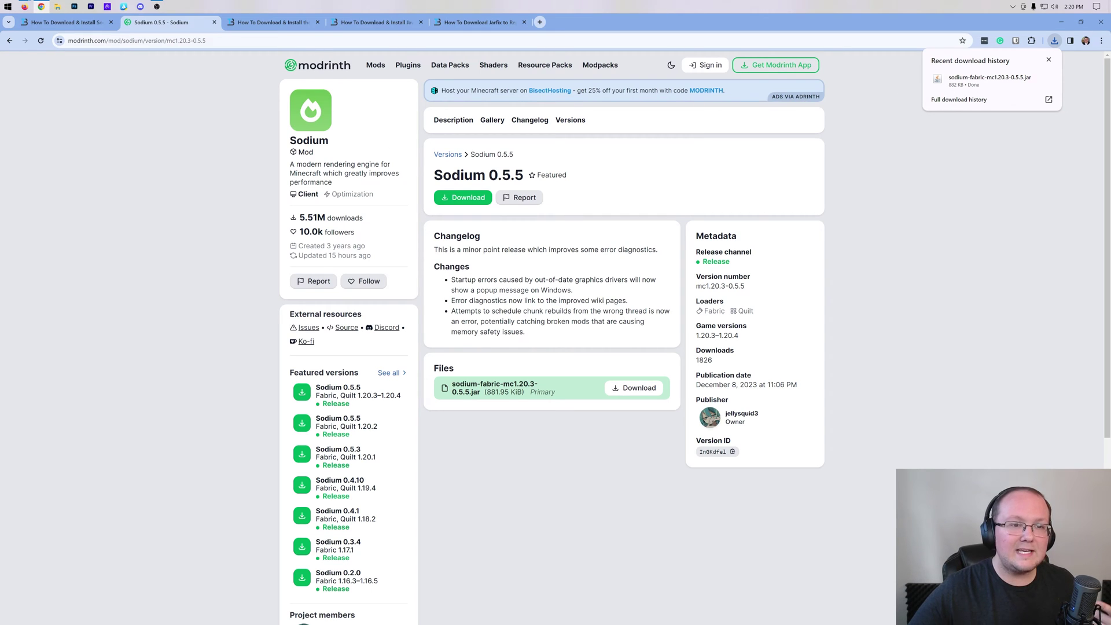
# Step: Switch to the guide on downloading and installing the Fabric Mod Loader
pyautogui.click(272, 22)
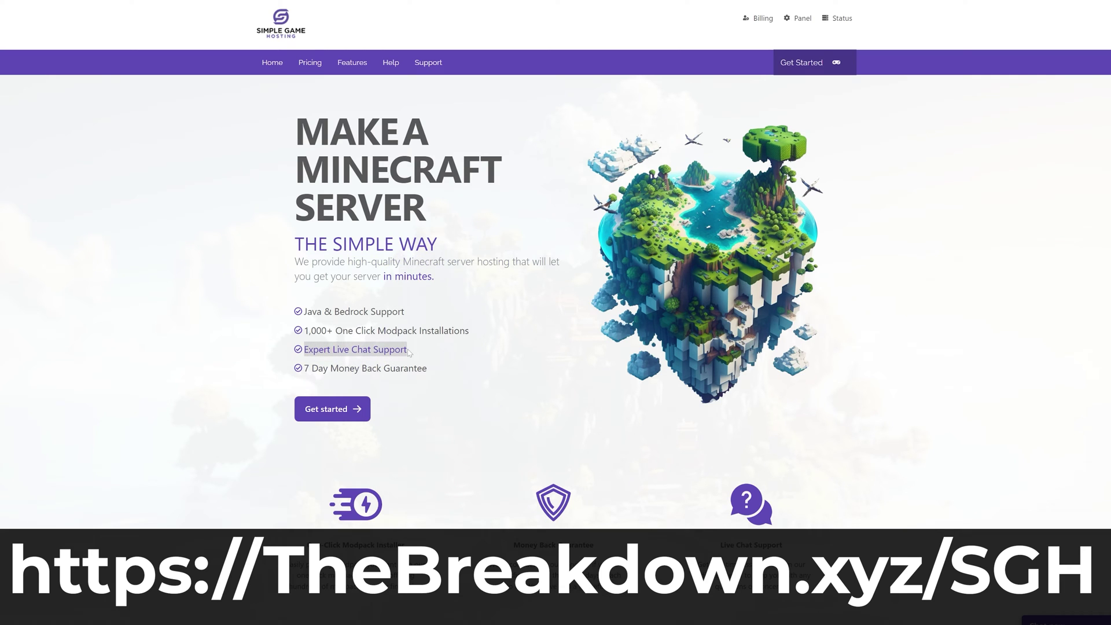
# Step: Browse Simple Game Hosting's features, search its modpacks for Pixelmon, and open the help article on adding mods to a Minecraft server
pyautogui.scroll(-4, 434, 355)
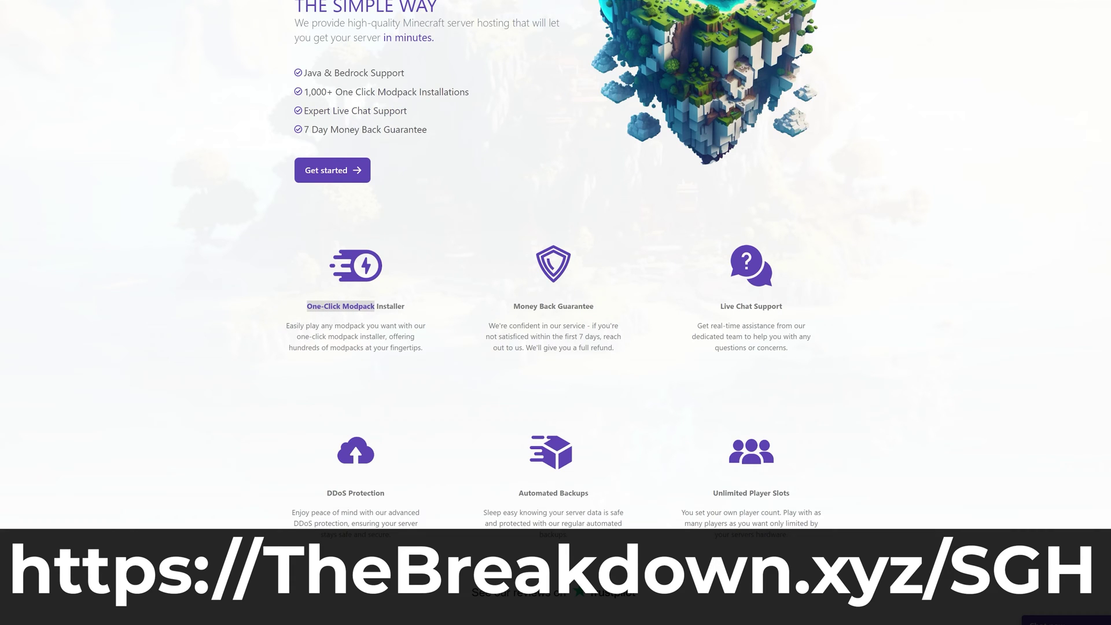
pyautogui.moveTo(374, 306); pyautogui.dragTo(407, 308)
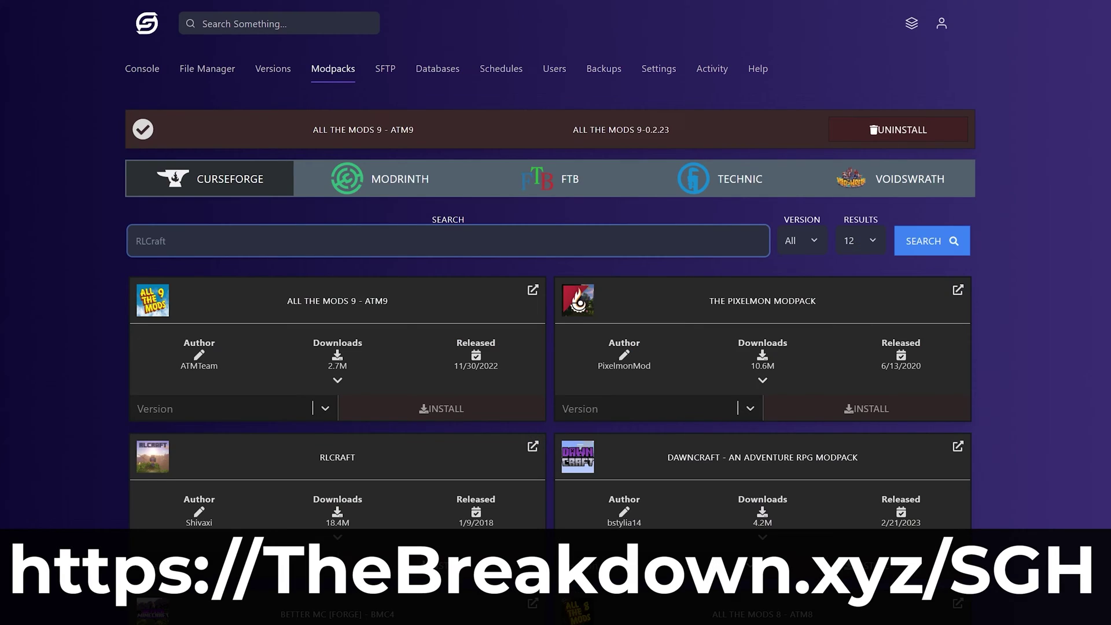
pyautogui.write('Pixelmon')
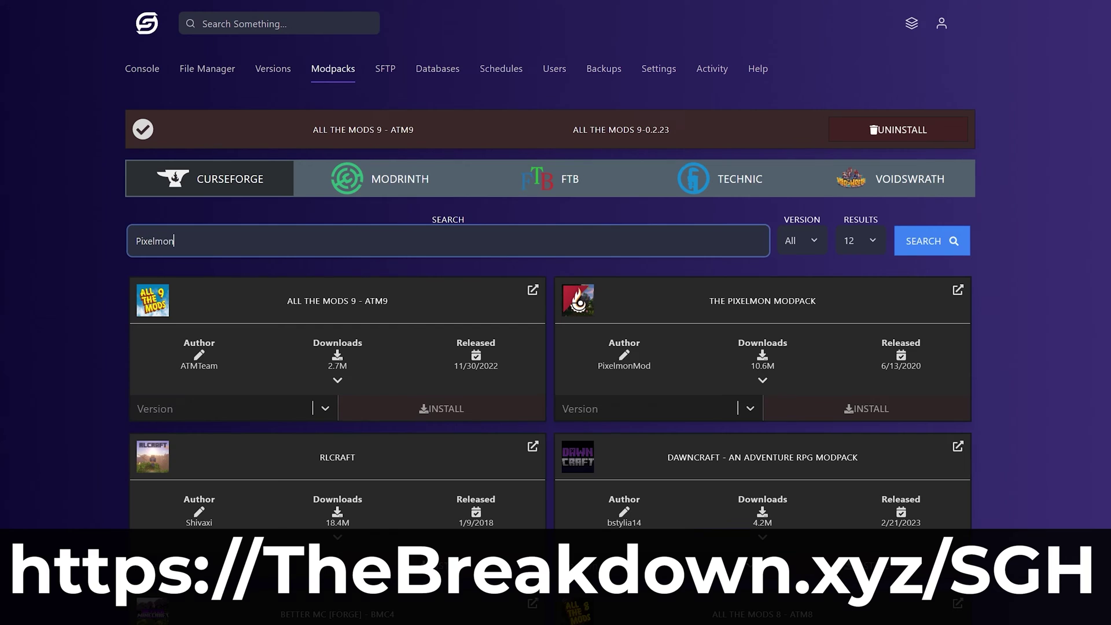
pyautogui.press('Return')
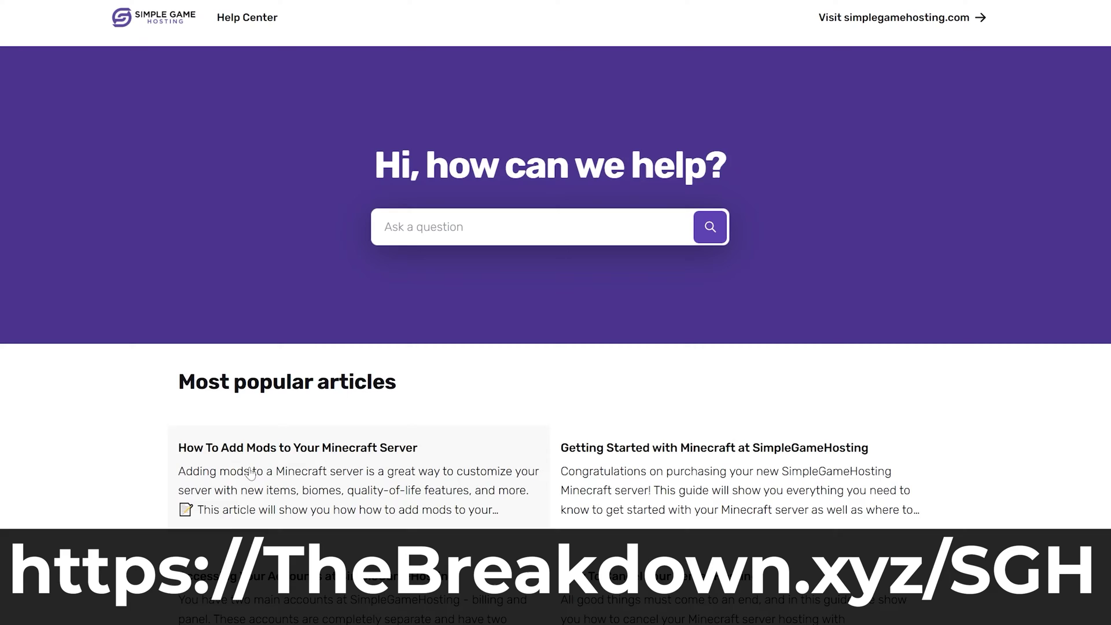
pyautogui.click(250, 473)
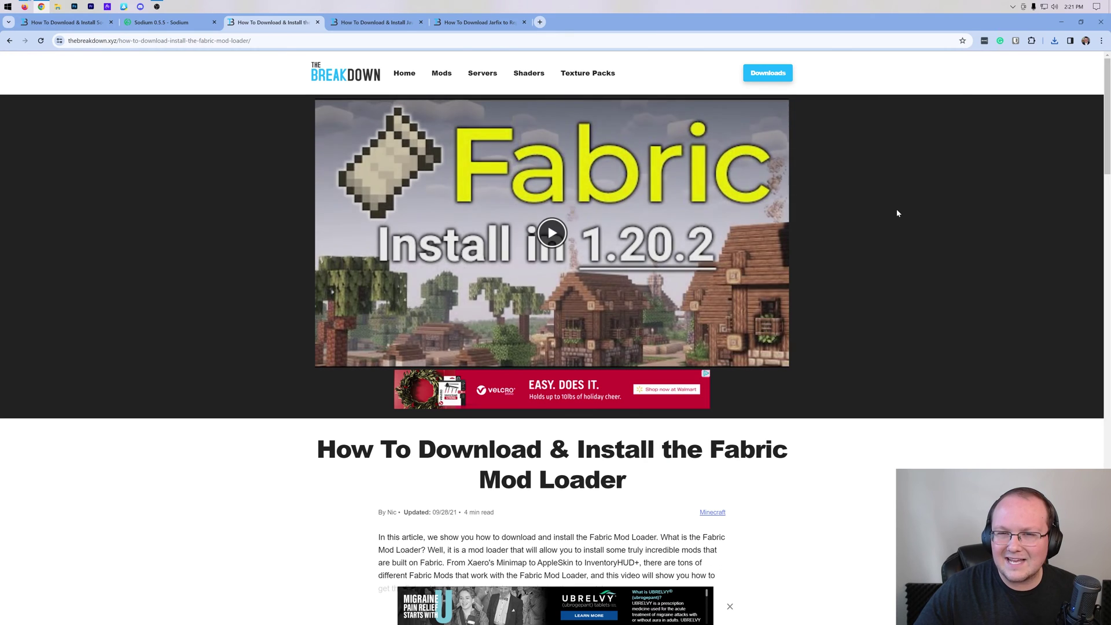
# Step: Follow the Fabric guide's download link and download the Fabric installer as a universal jar
pyautogui.scroll(-4, 699, 269)
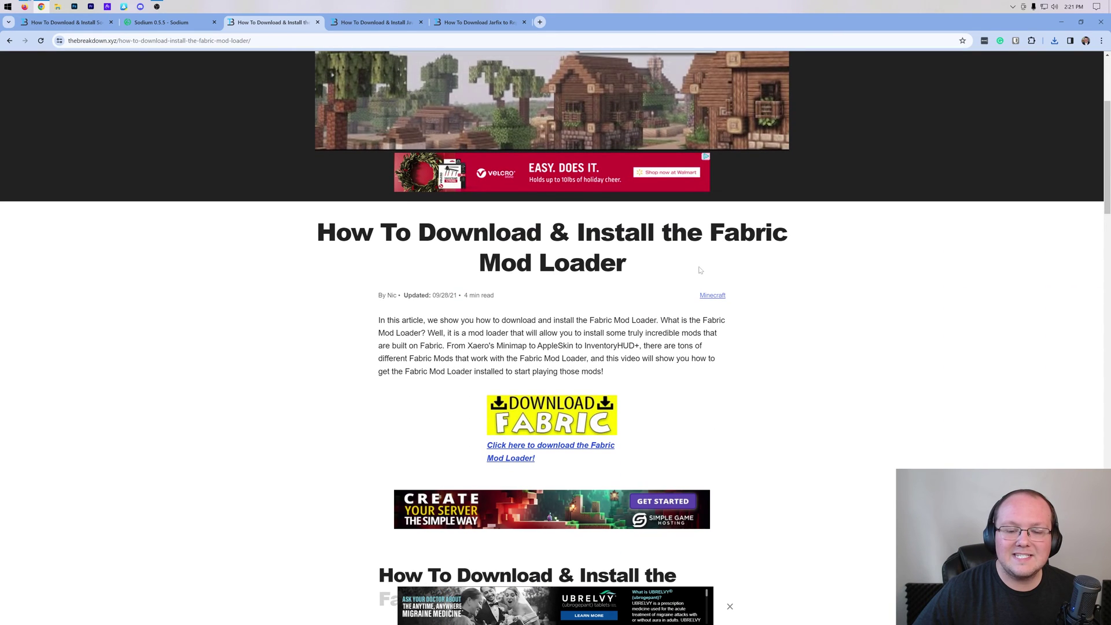
pyautogui.scroll(-5, 658, 253)
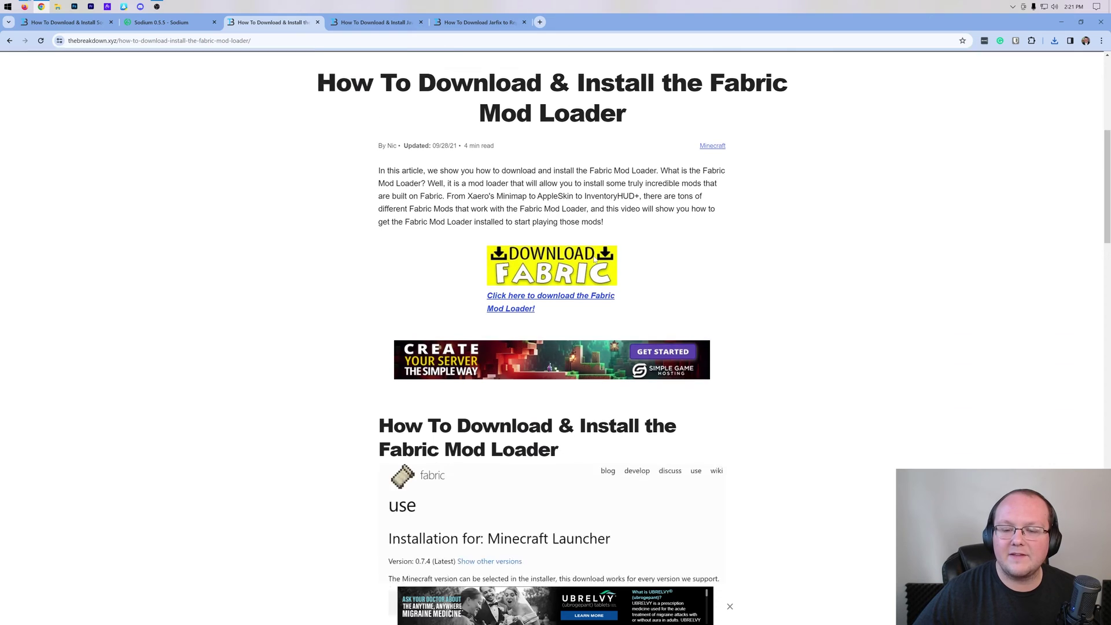
pyautogui.scroll(2, 552, 305)
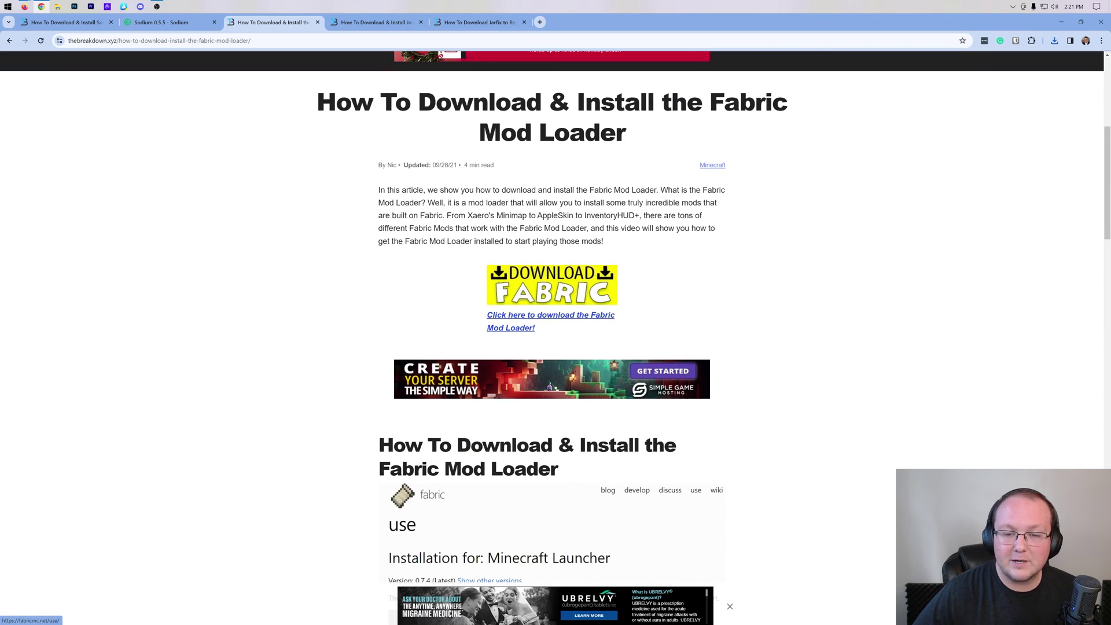
pyautogui.click(551, 301)
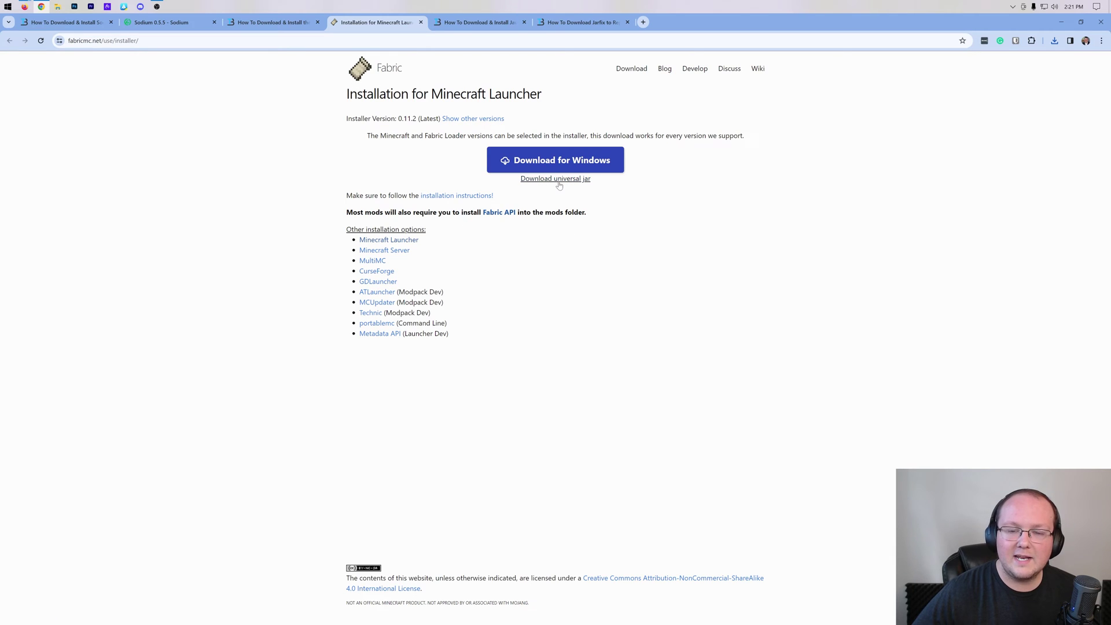
pyautogui.click(558, 181)
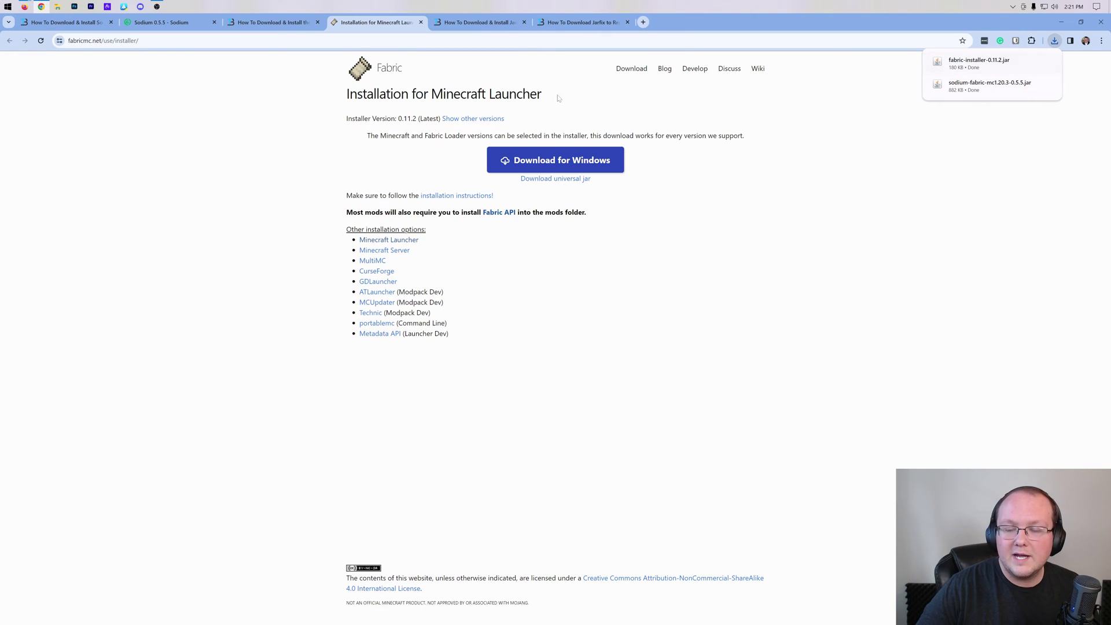
# Step: Switch to the guide on downloading and installing Java for Minecraft
pyautogui.click(480, 22)
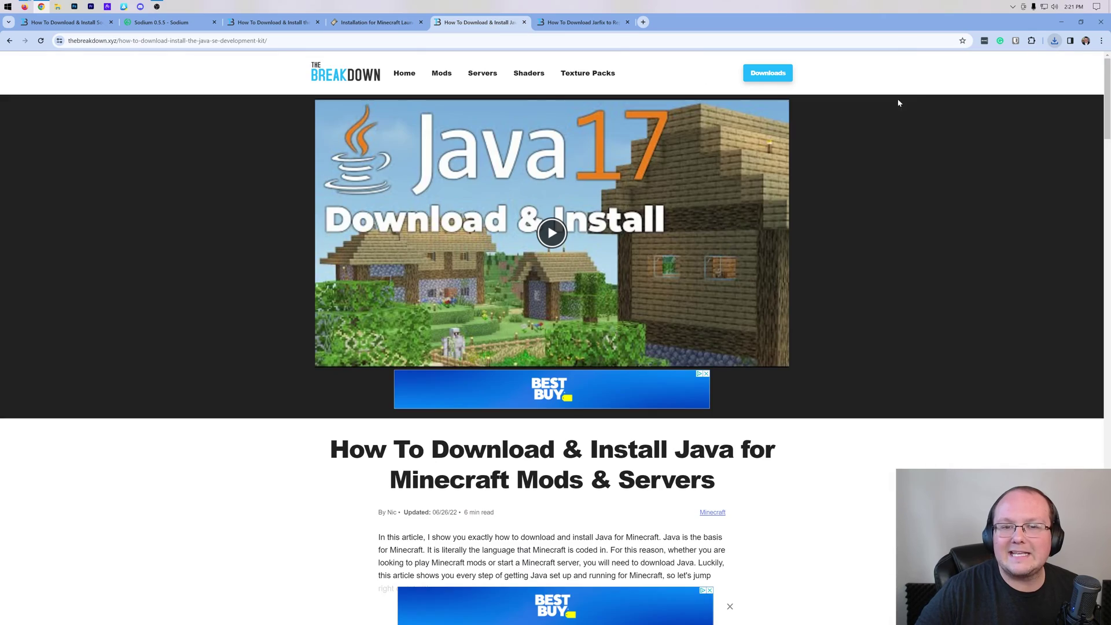
# Step: Move fabric-installer-0.11.2.jar and sodium-fabric-mc1.20.3-0.5.5.jar from Downloads to the desktop and arrange their icons
pyautogui.click(1061, 22)
pyautogui.click(75, 7)
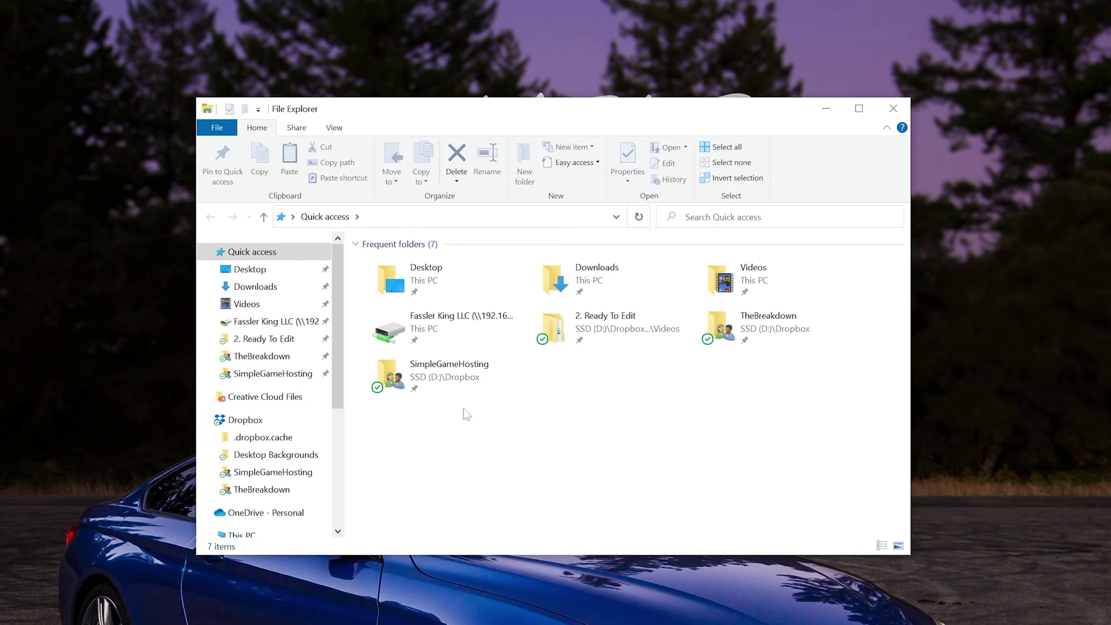
pyautogui.click(272, 288)
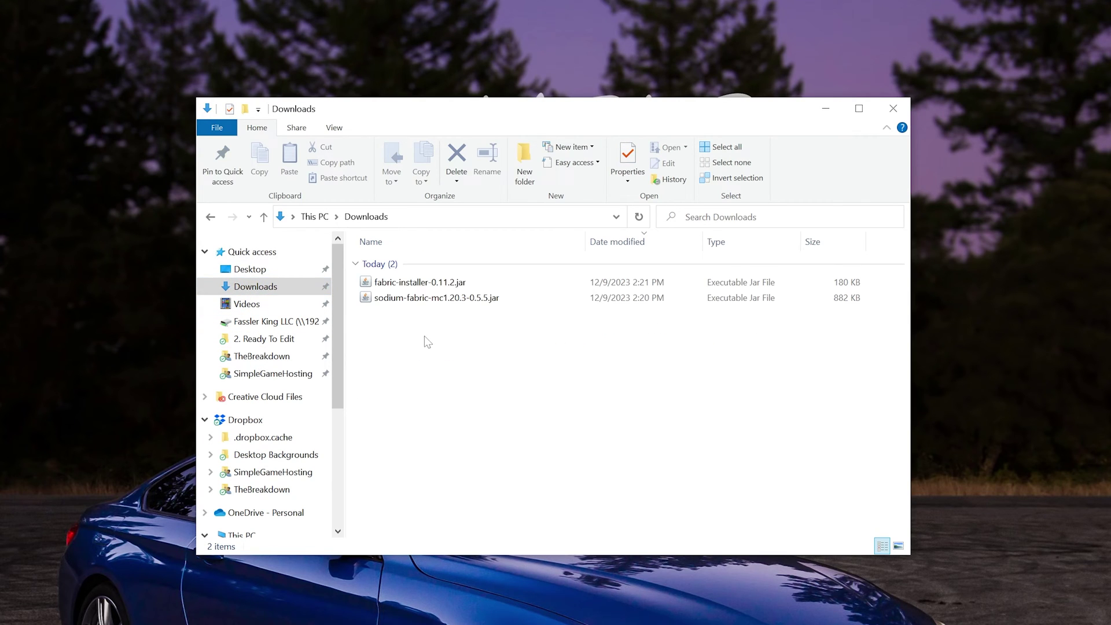
pyautogui.moveTo(426, 342); pyautogui.dragTo(305, 134)
pyautogui.click(893, 108)
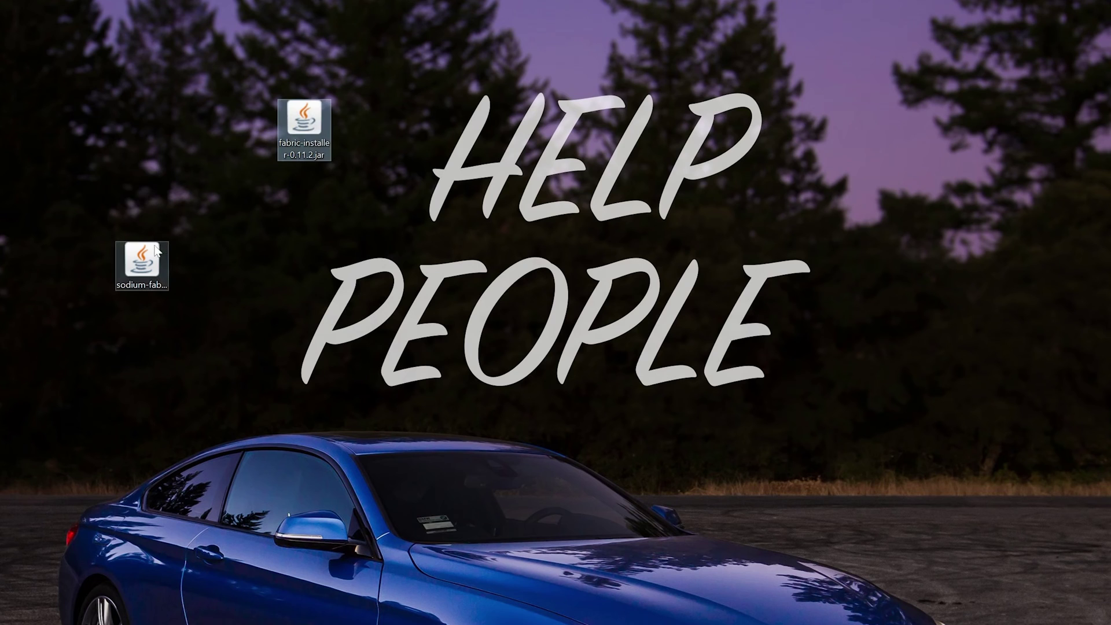
pyautogui.moveTo(142, 261); pyautogui.dragTo(340, 100)
pyautogui.click(300, 137)
pyautogui.click(207, 401)
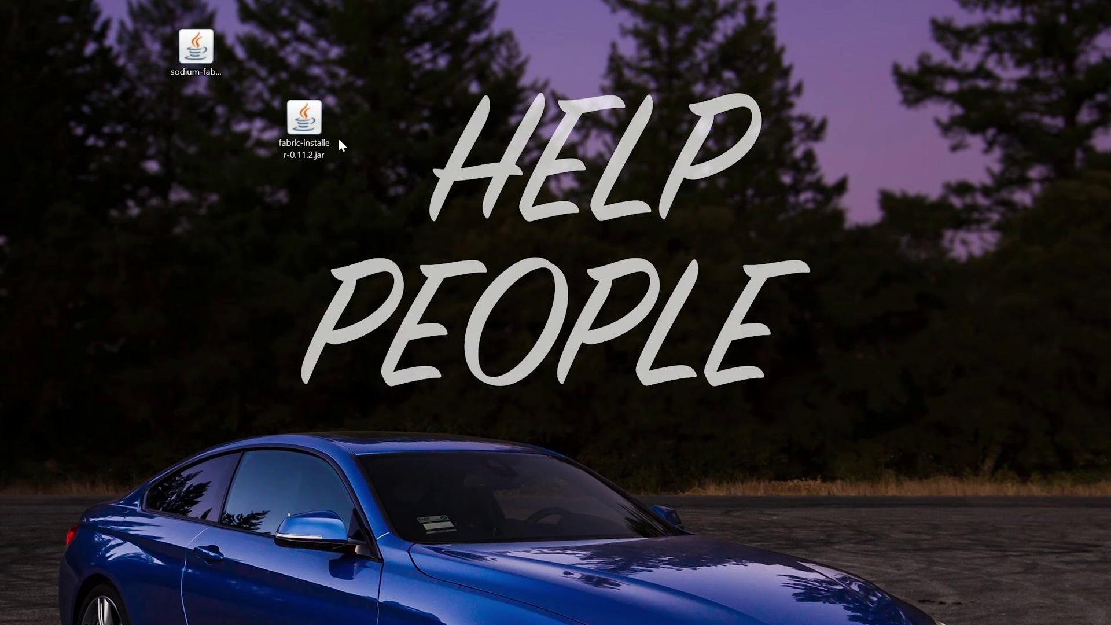
# Step: Bring up the choice of programs for opening the Fabric installer jar on the desktop
pyautogui.rightClick(319, 120)
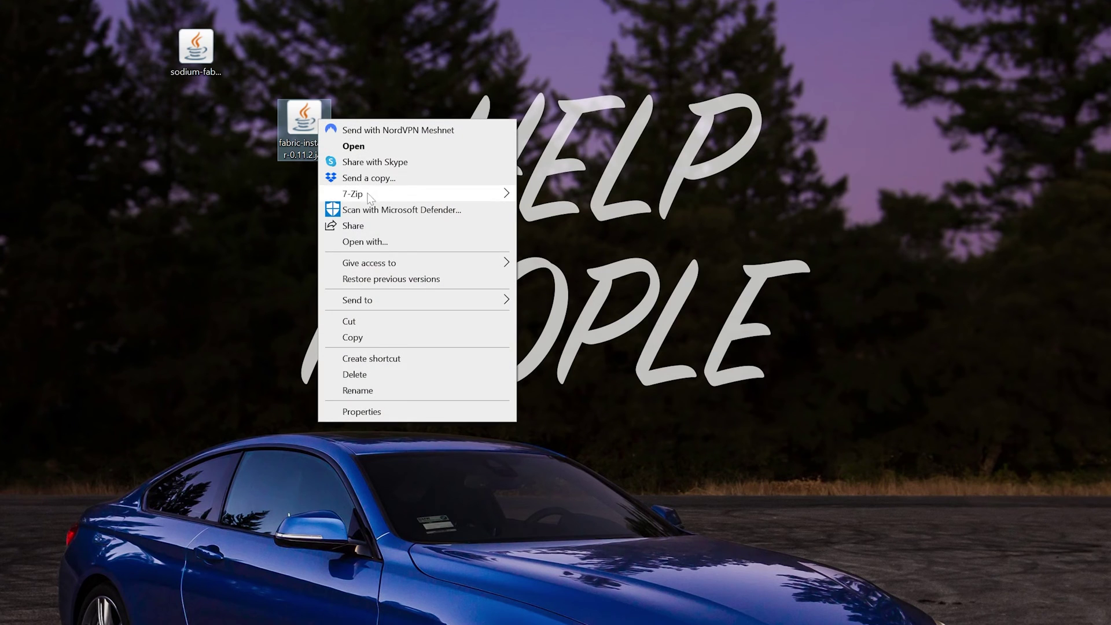
pyautogui.click(381, 243)
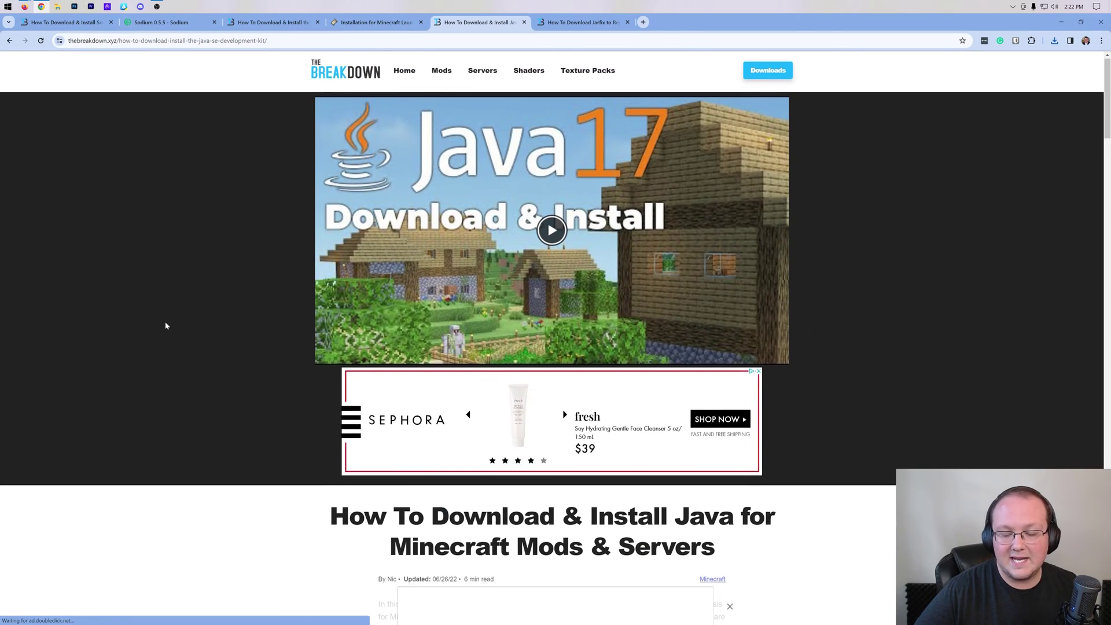
# Step: Look through the guide on installing Java 17 for Minecraft mods and servers, including its download link
pyautogui.scroll(-3, 165, 321)
pyautogui.moveTo(389, 383); pyautogui.dragTo(565, 379)
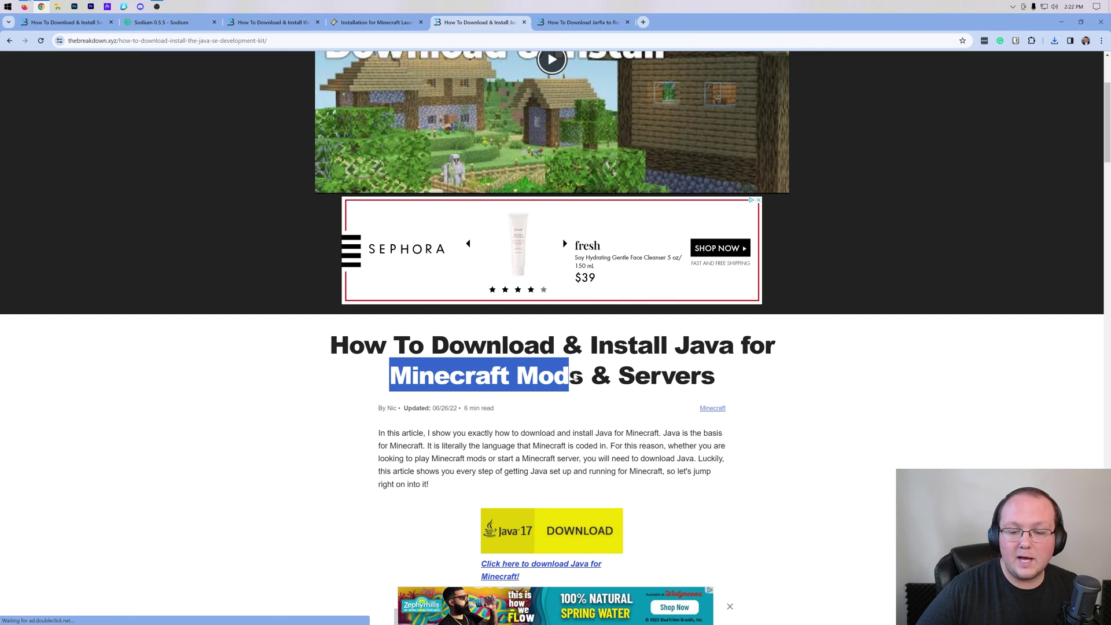
pyautogui.click(567, 377)
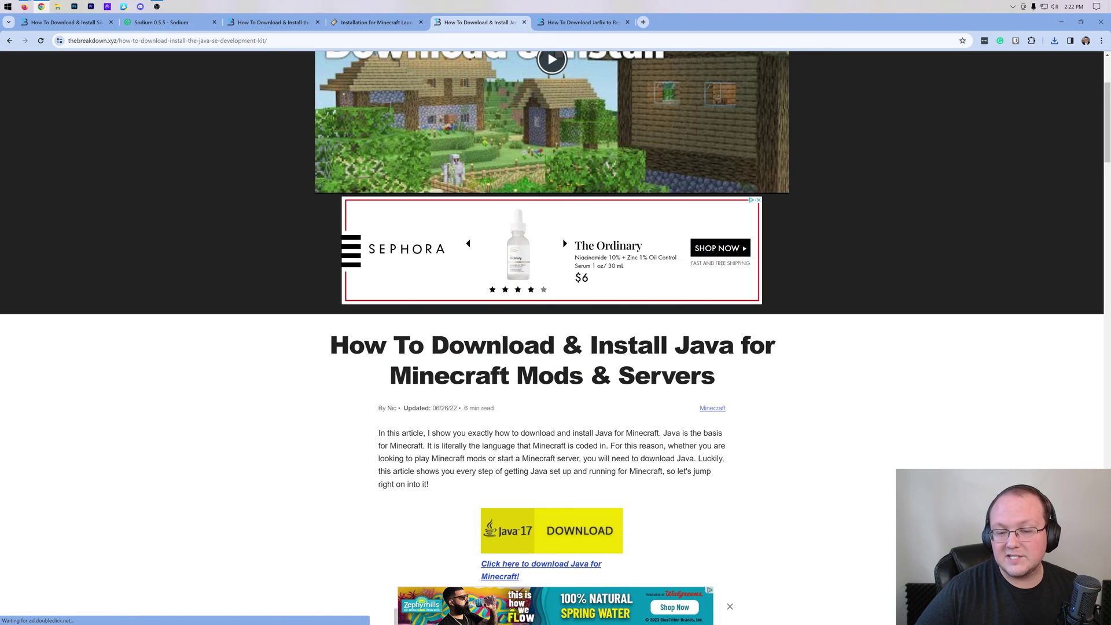
pyautogui.moveTo(583, 377); pyautogui.dragTo(384, 377)
pyautogui.click(565, 408)
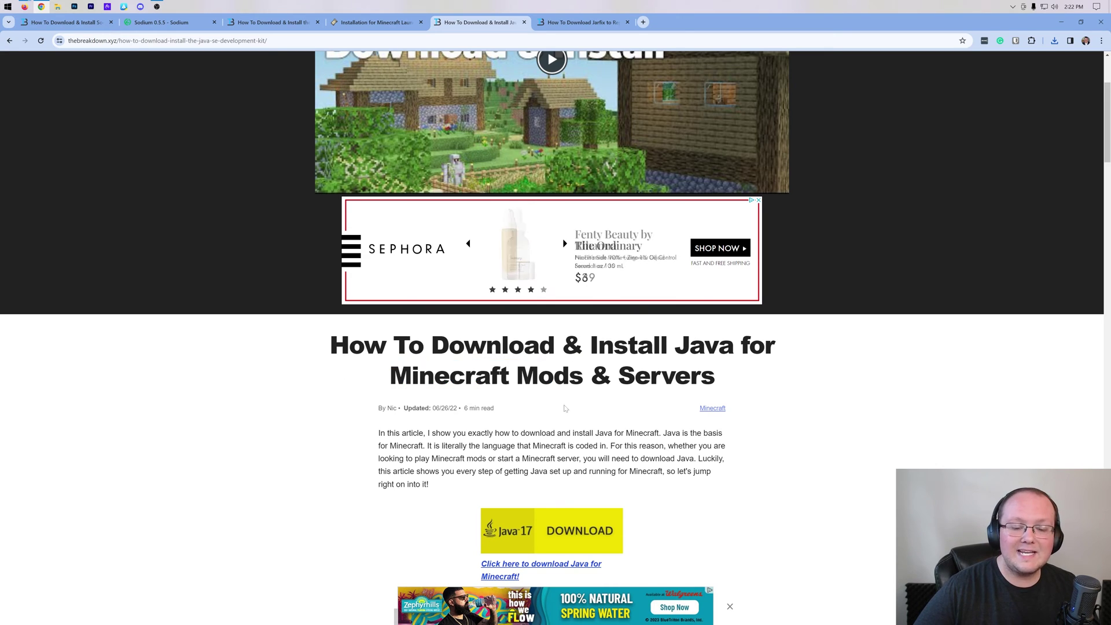
pyautogui.scroll(-12, 566, 408)
pyautogui.scroll(15, 565, 414)
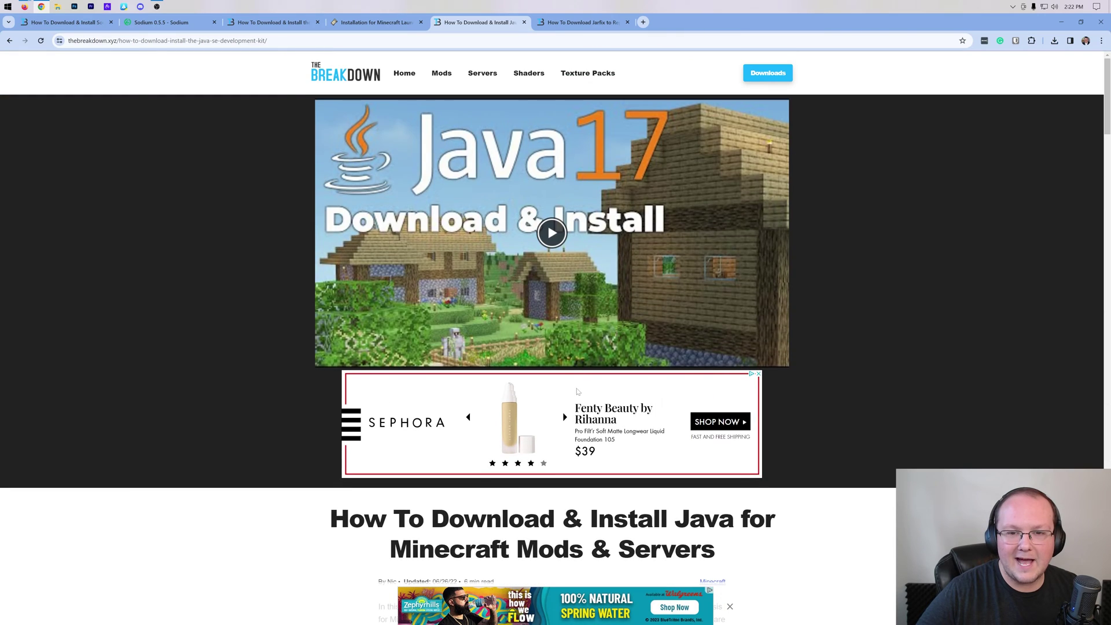
# Step: View the guide on repairing .jar files with Jarfix and return to the desktop
pyautogui.click(600, 23)
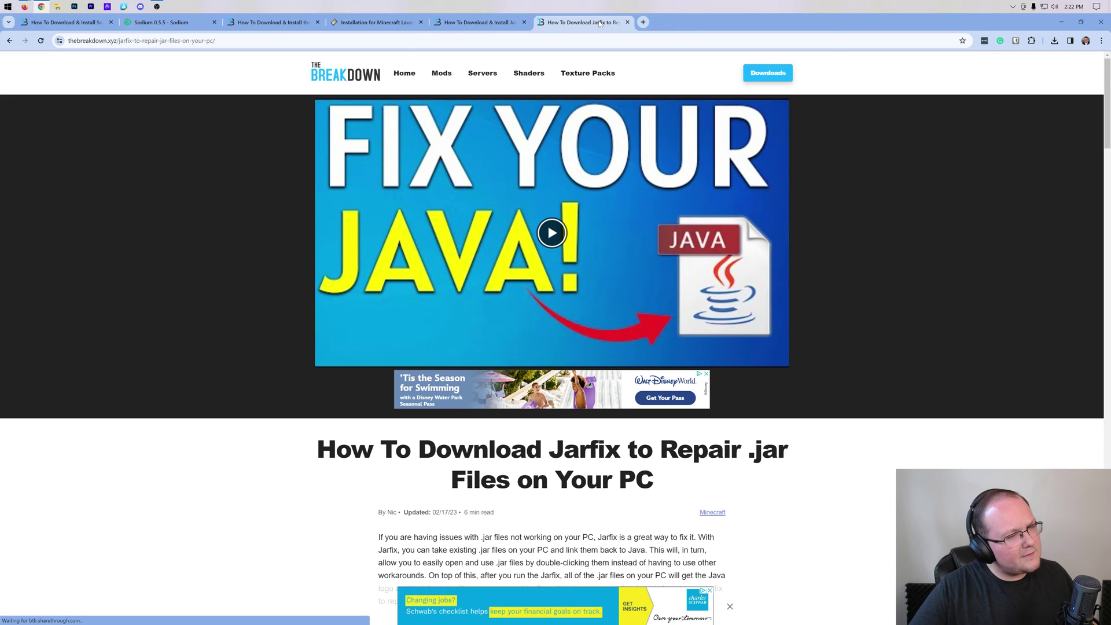
pyautogui.click(481, 22)
pyautogui.click(583, 23)
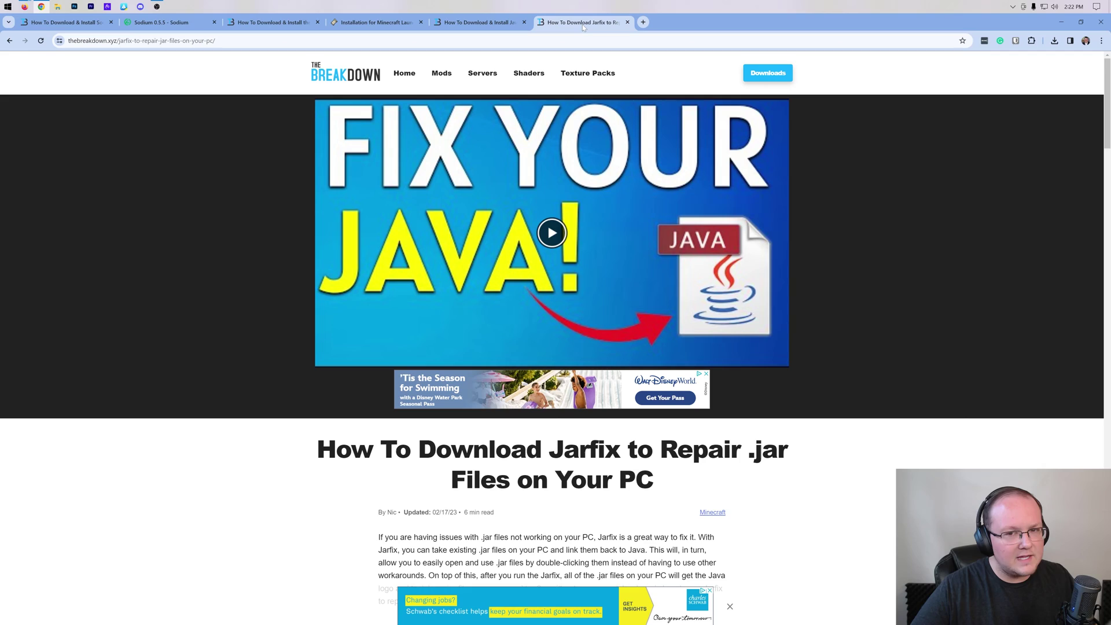
pyautogui.click(1061, 22)
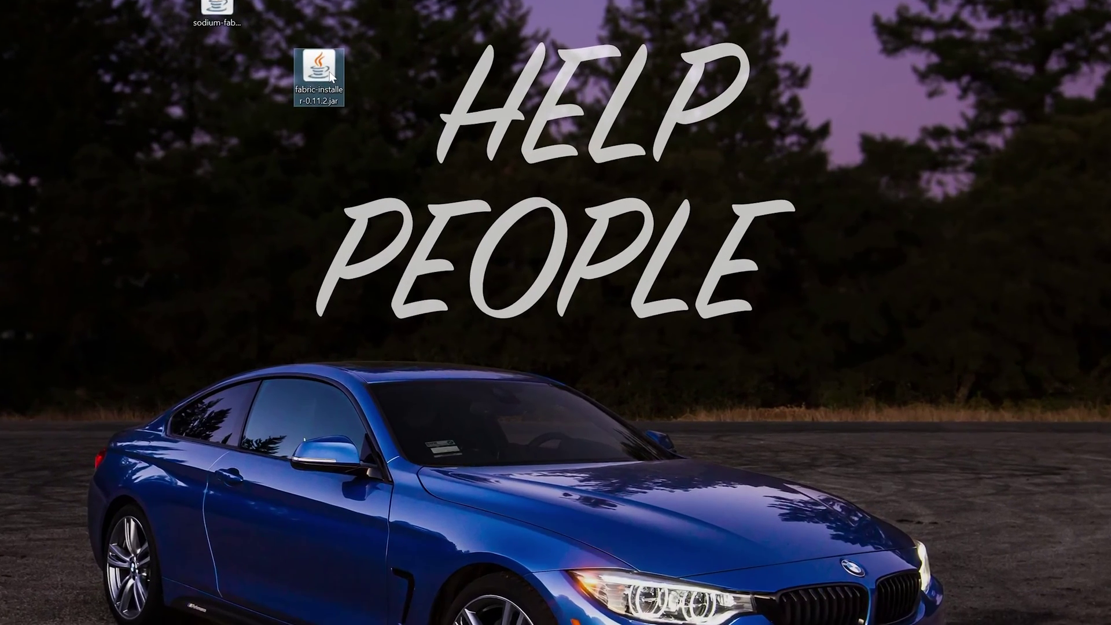
# Step: Open the Fabric installer jar on the desktop with Java(TM) Platform SE binary
pyautogui.rightClick(327, 70)
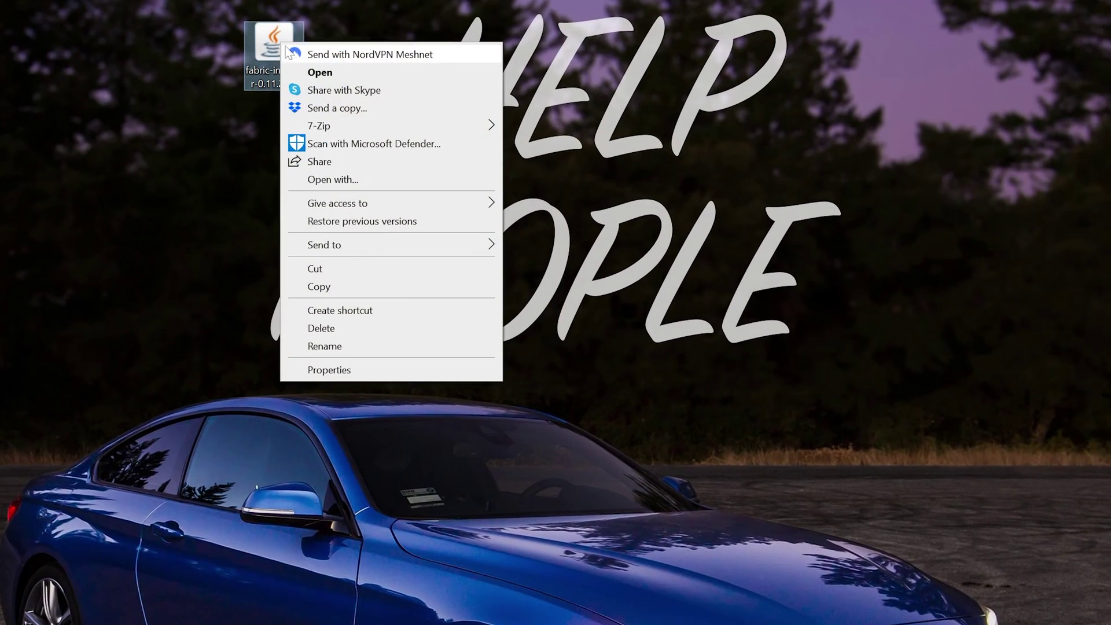
pyautogui.click(341, 178)
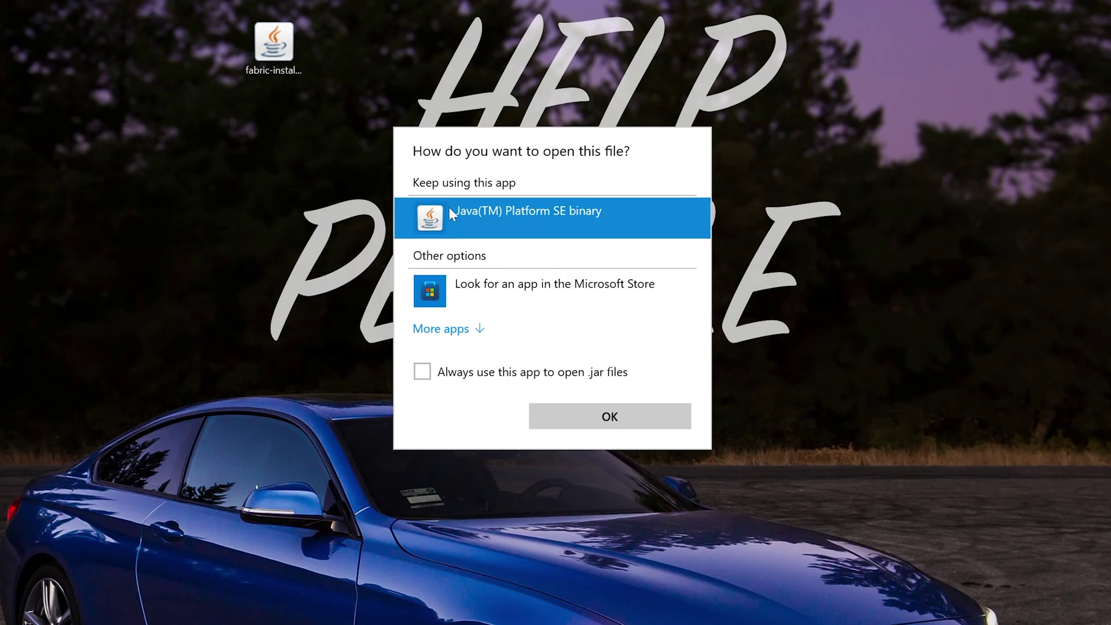
pyautogui.click(567, 421)
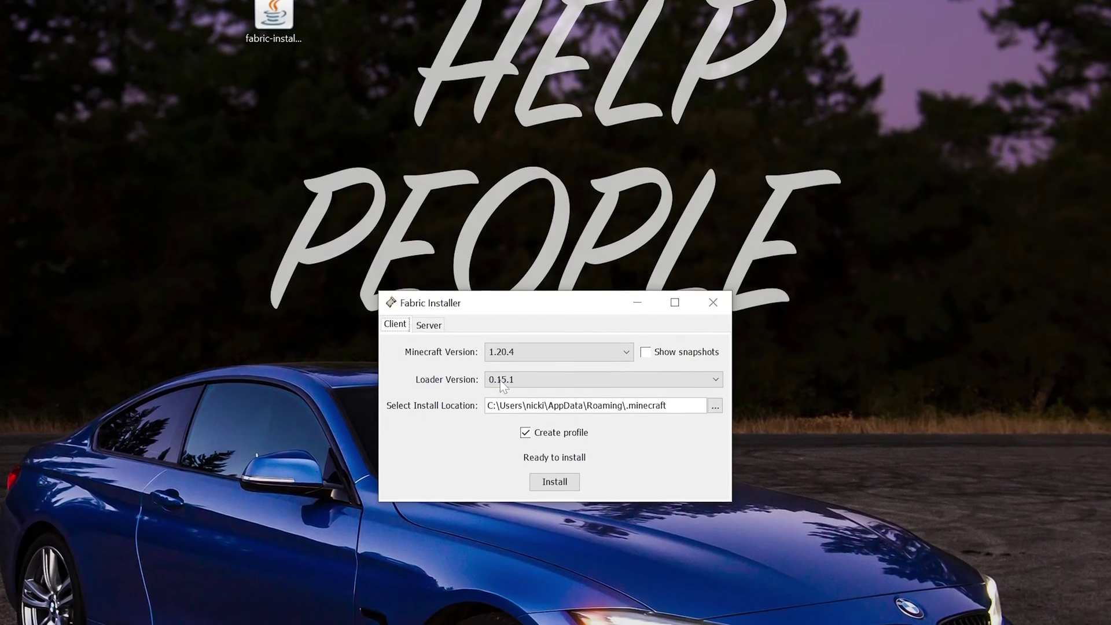
# Step: Install the Fabric client with loader 0.15.1 for Minecraft 1.20.4 and close the installer
pyautogui.click(527, 383)
pyautogui.click(526, 328)
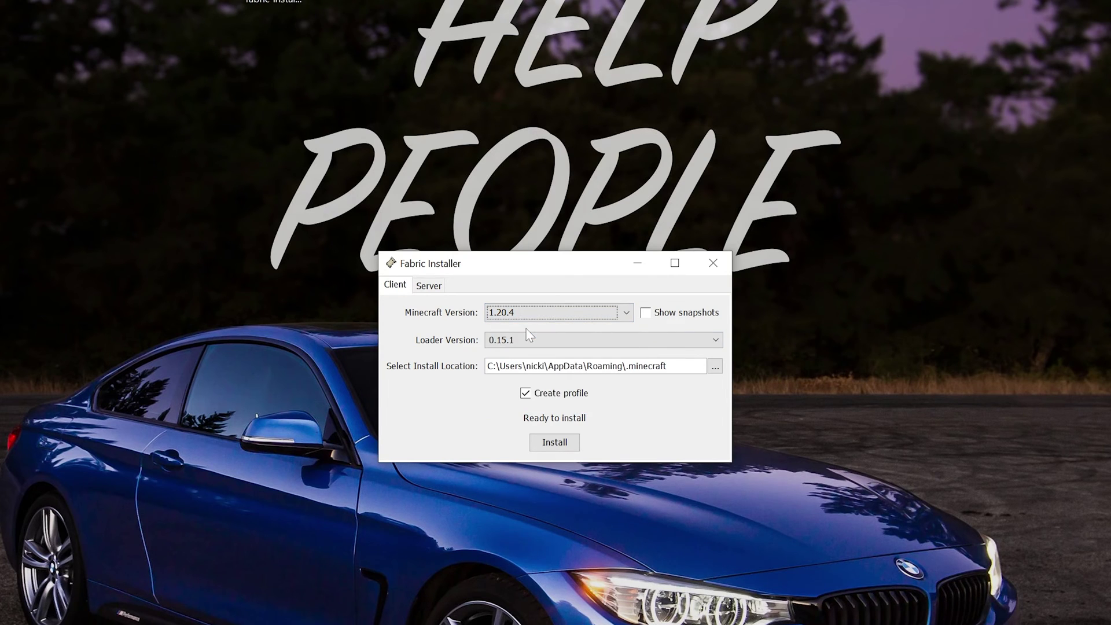
pyautogui.click(547, 442)
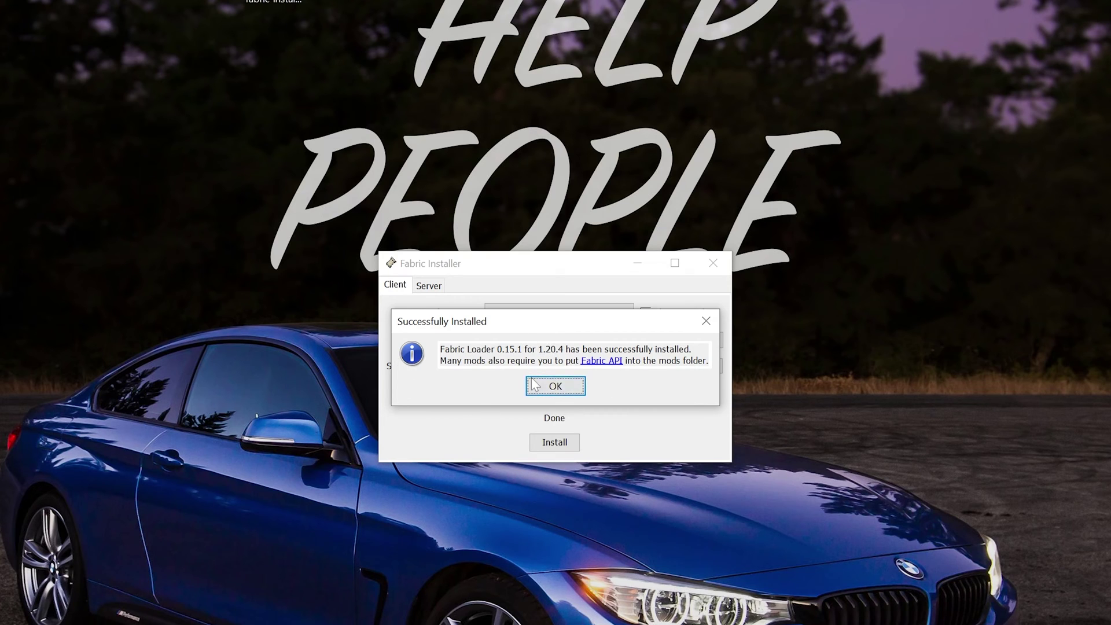
pyautogui.click(554, 386)
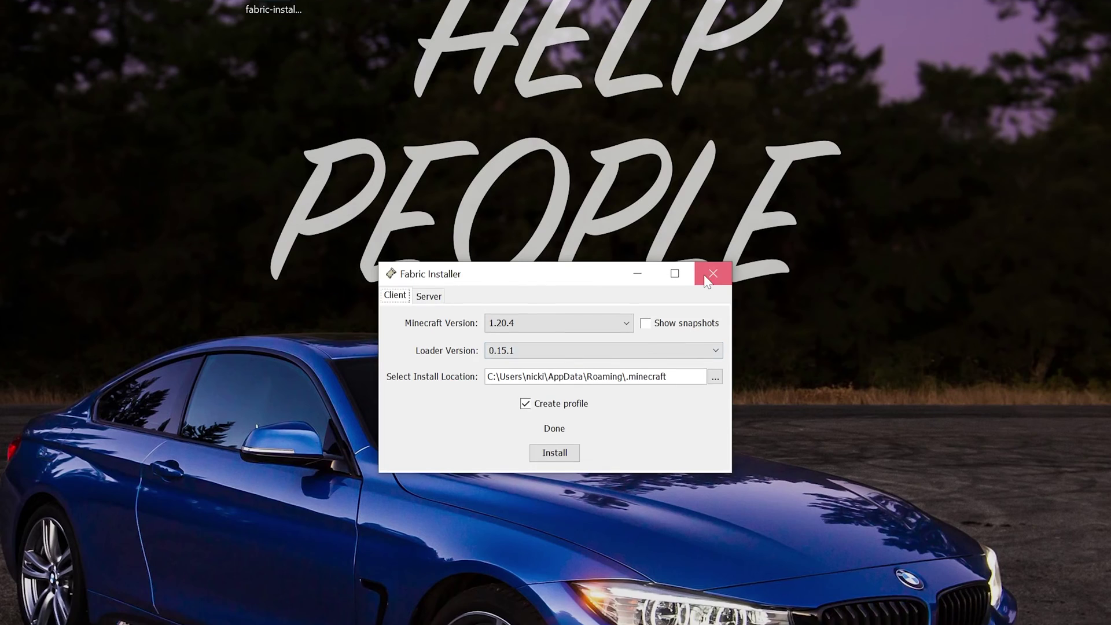
pyautogui.click(712, 264)
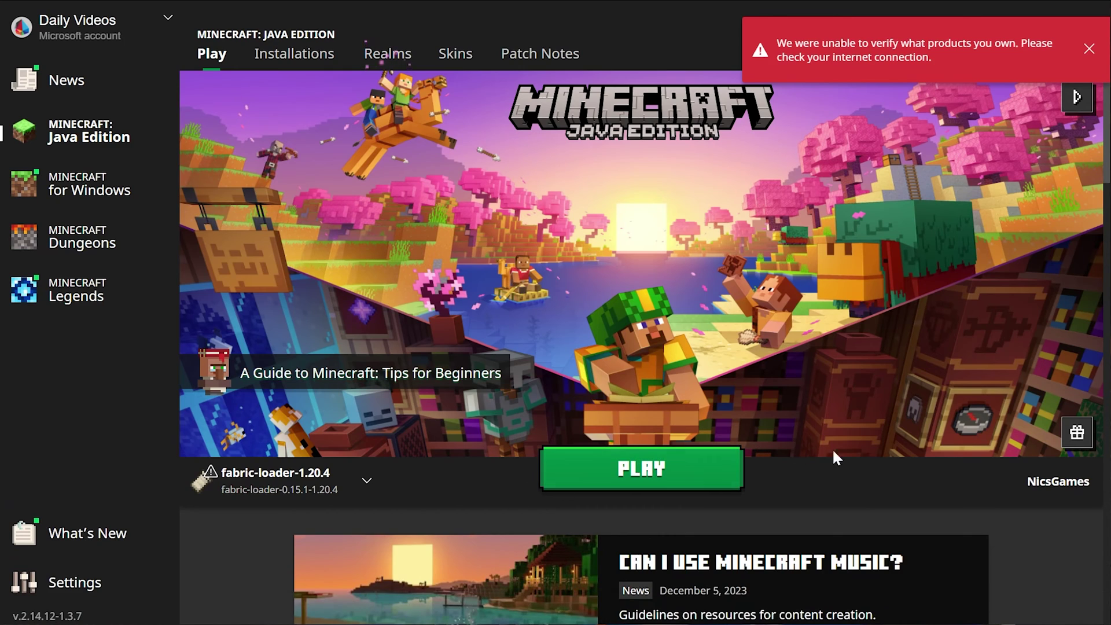
# Step: Bring up the Java Edition installations in the Minecraft Launcher and make sure modded versions are shown
pyautogui.click(1088, 48)
pyautogui.click(309, 62)
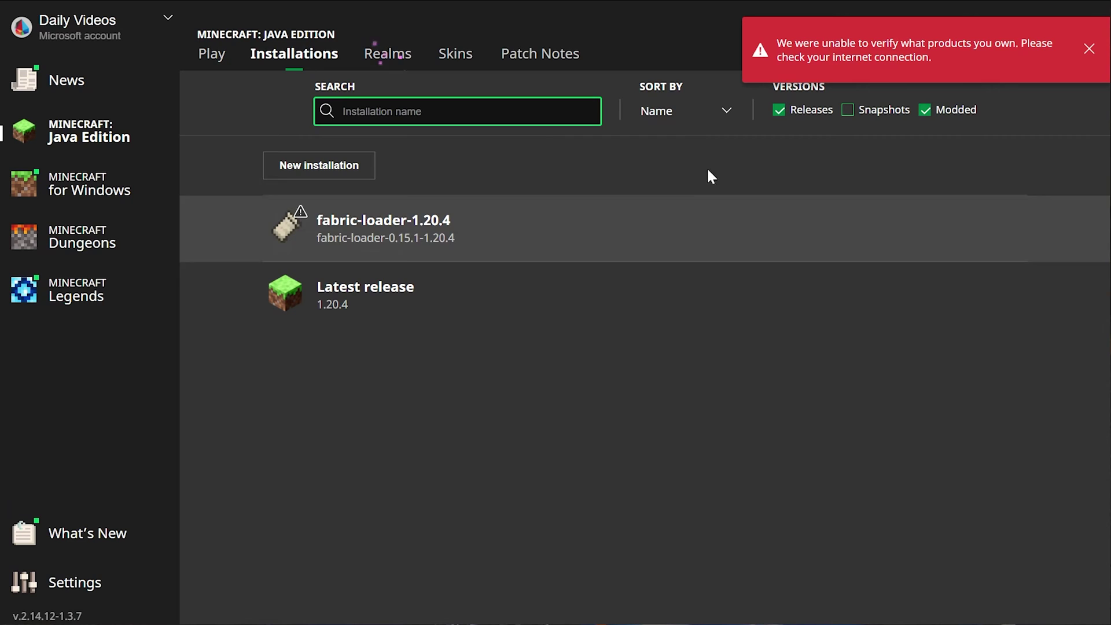
pyautogui.click(935, 110)
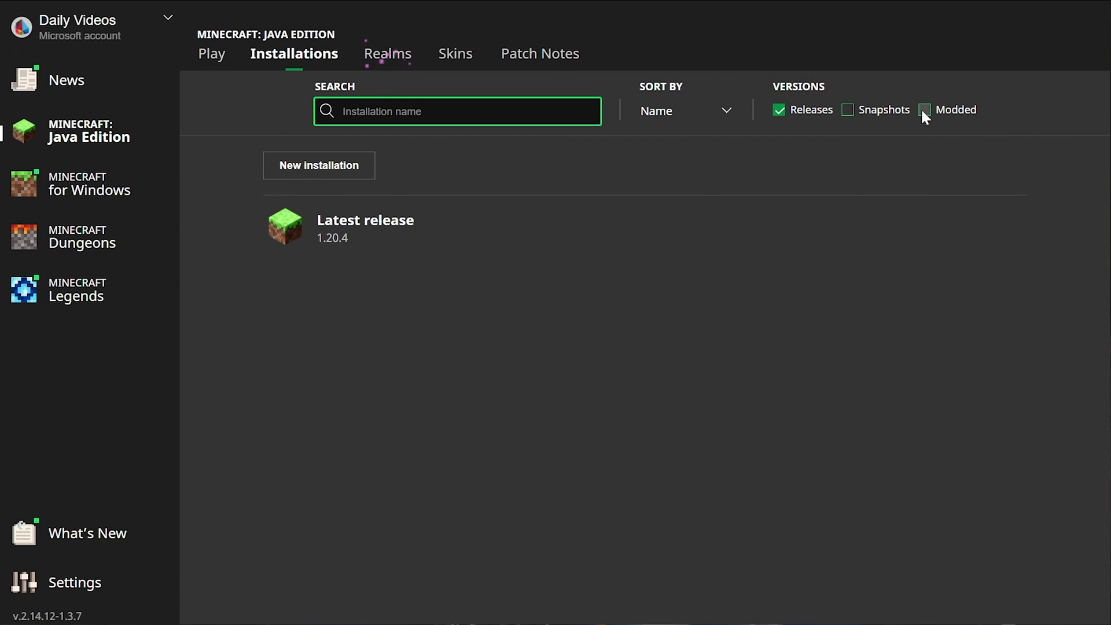
pyautogui.click(923, 110)
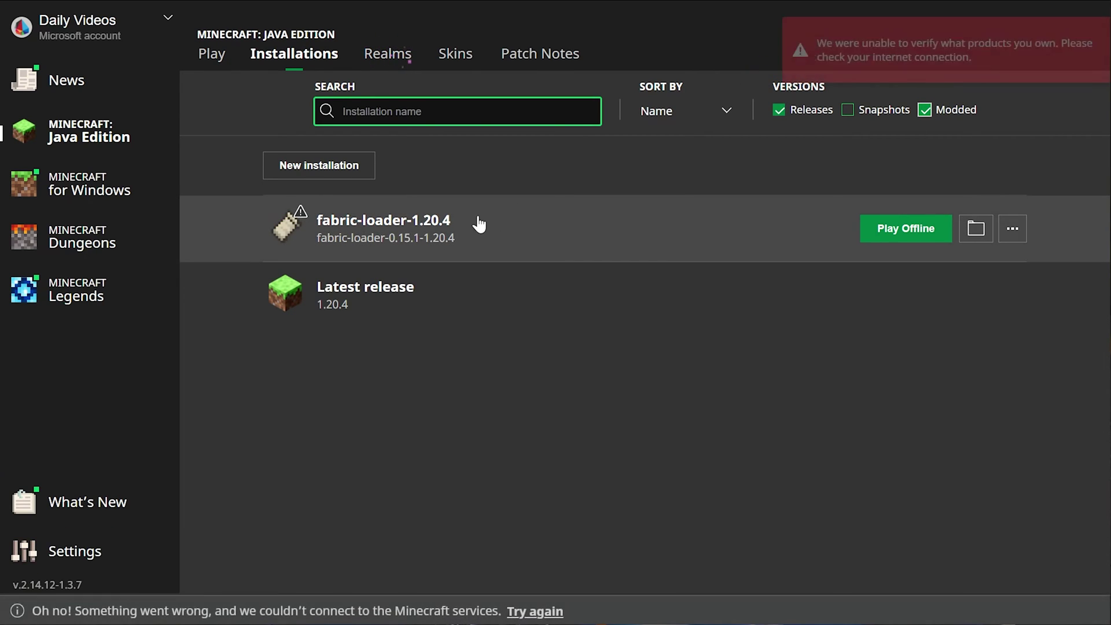
# Step: Start a new Java Edition installation and name it SimpleGameHosting.com
pyautogui.click(326, 164)
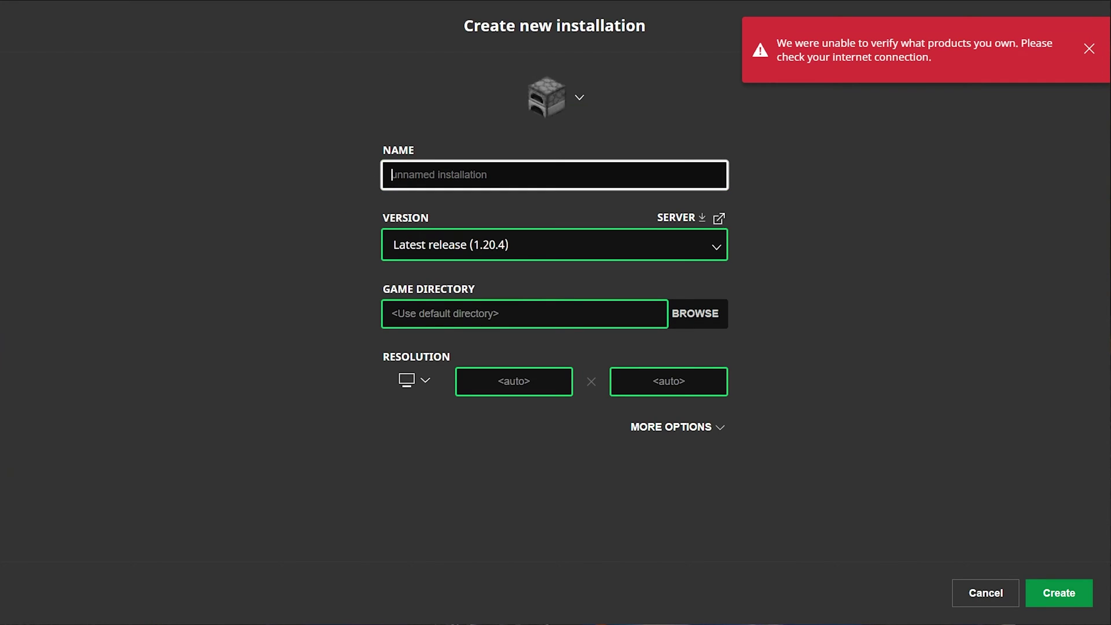
pyautogui.write('SimpleGameHosting.com')
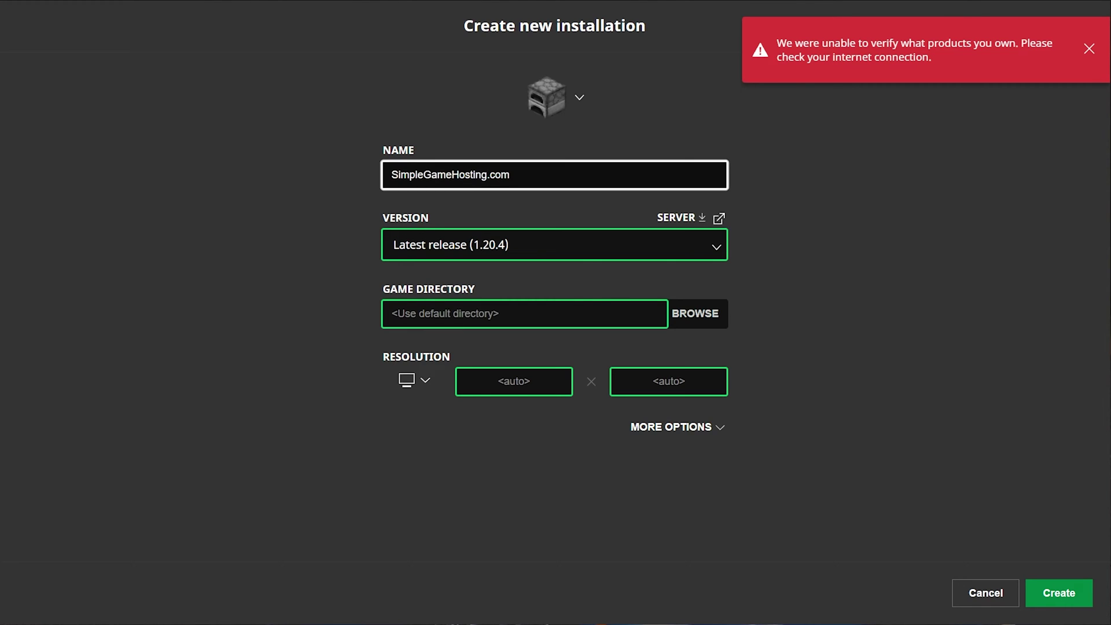
pyautogui.hotkey('ctrl', 'a')
pyautogui.click(860, 245)
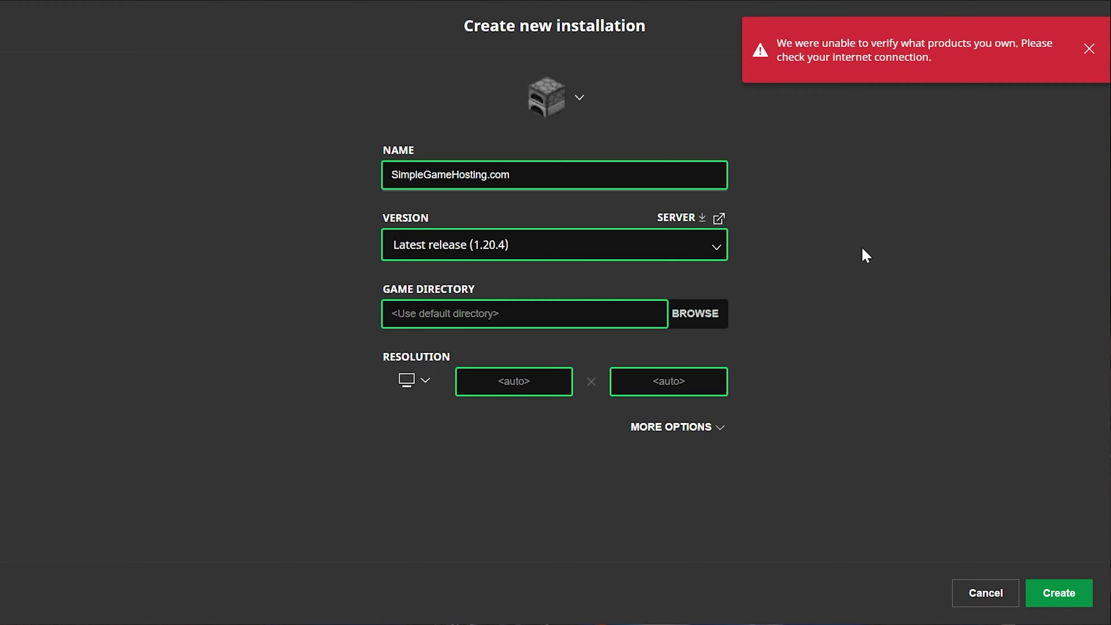
# Step: Set the new installation's version to release fabric-loader-0.15.1-1.20.4 and create it
pyautogui.click(590, 255)
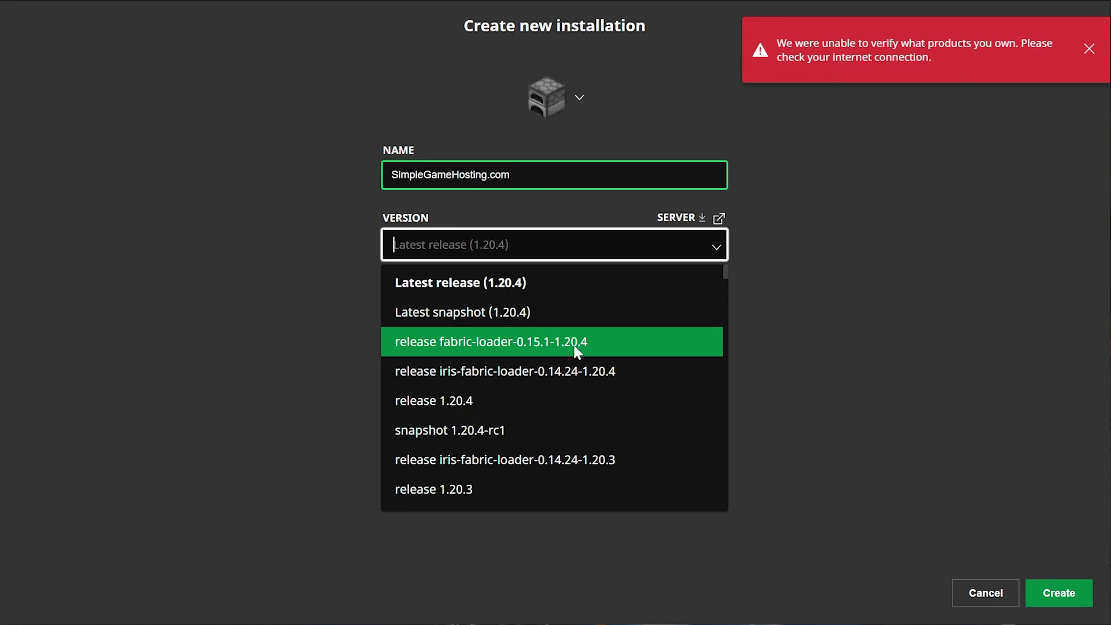
pyautogui.click(554, 346)
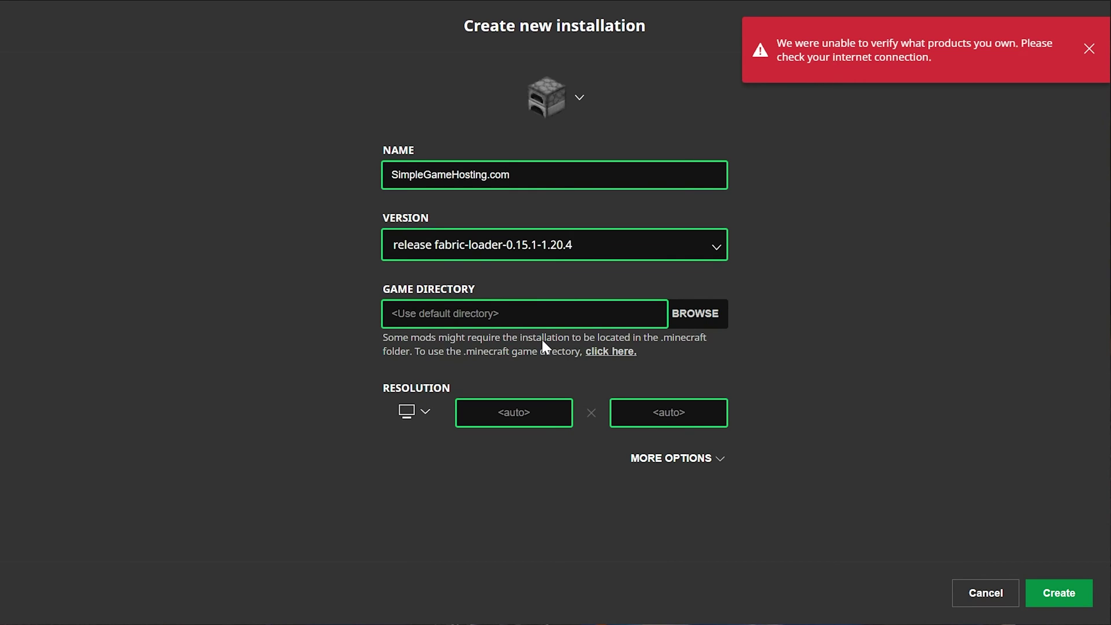
pyautogui.click(425, 412)
pyautogui.click(390, 373)
pyautogui.click(1068, 585)
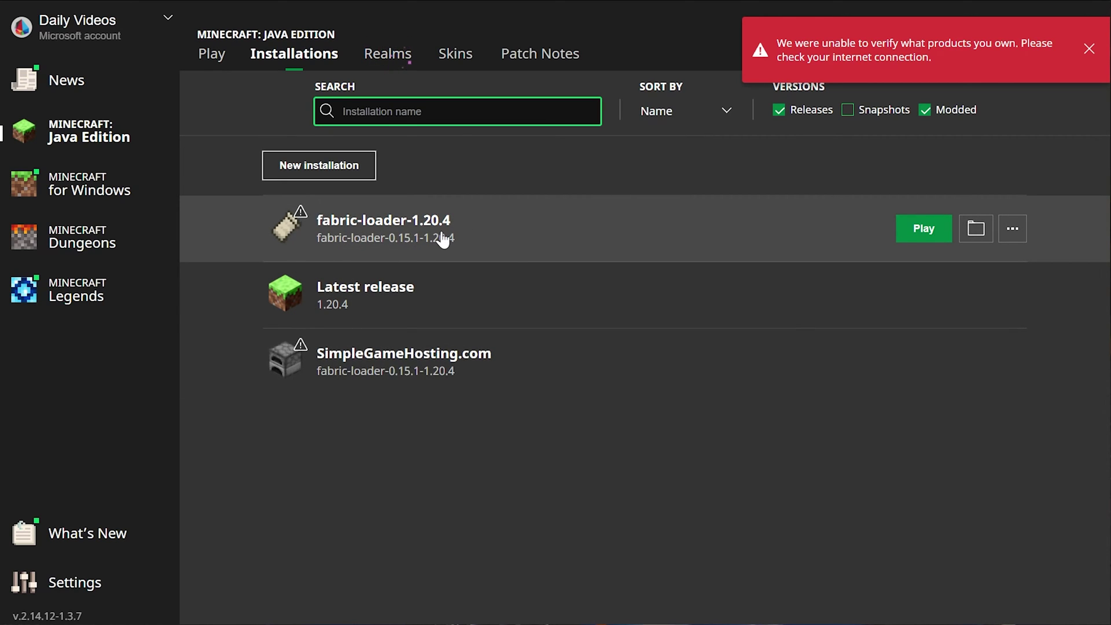
# Step: Open the game folder of the fabric-loader-1.20.4 installation and check it for an existing mods folder
pyautogui.moveTo(294, 249)
pyautogui.click(976, 232)
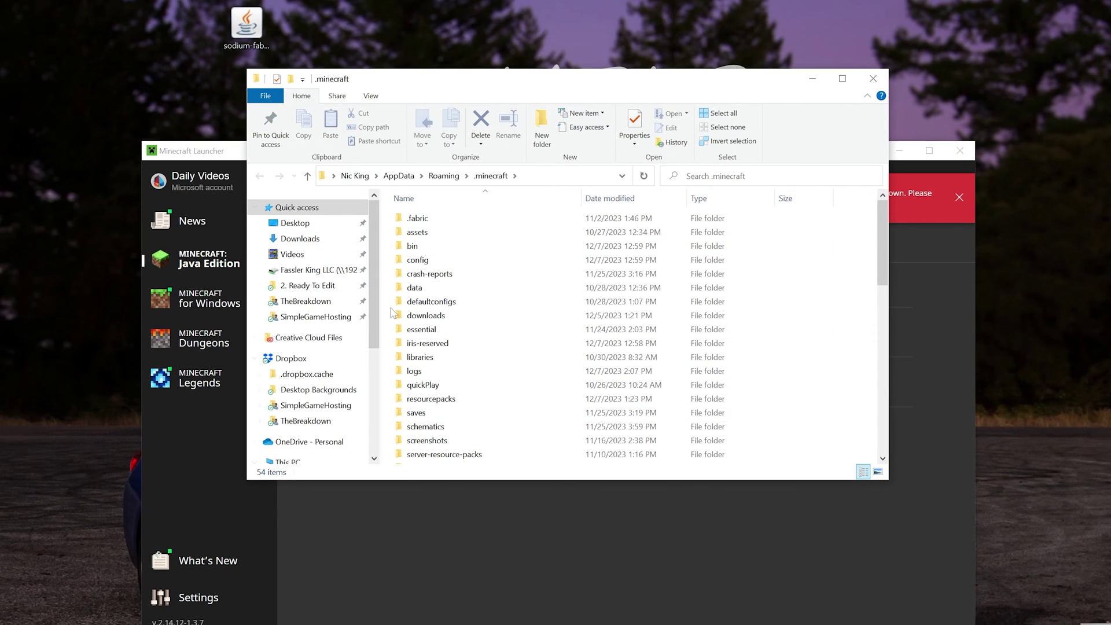
pyautogui.scroll(-3, 439, 376)
pyautogui.scroll(1, 451, 385)
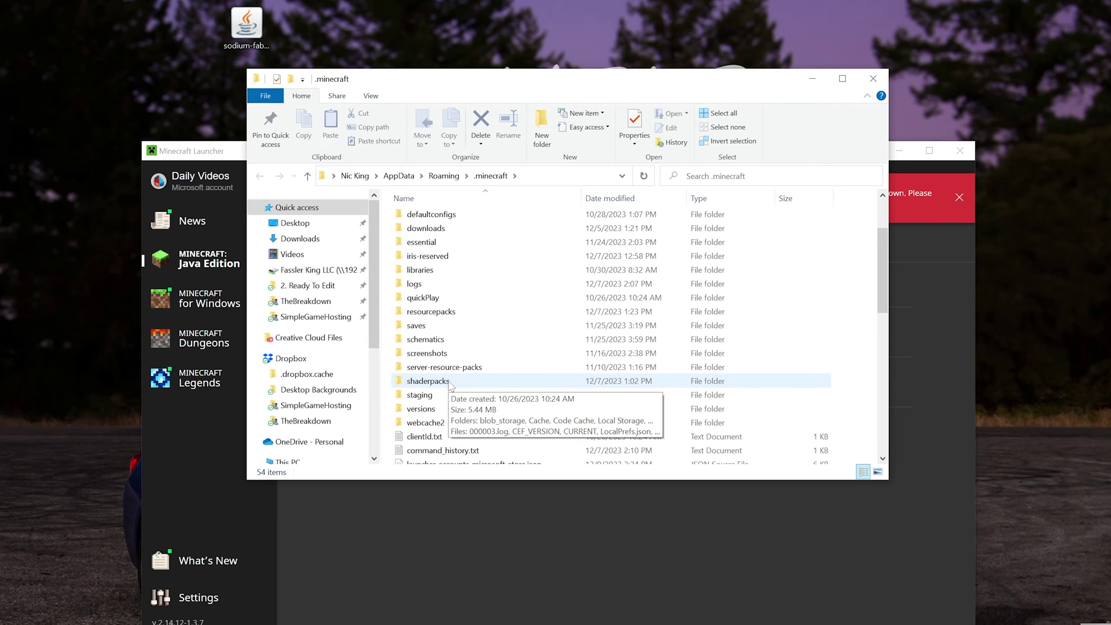
pyautogui.scroll(2, 450, 385)
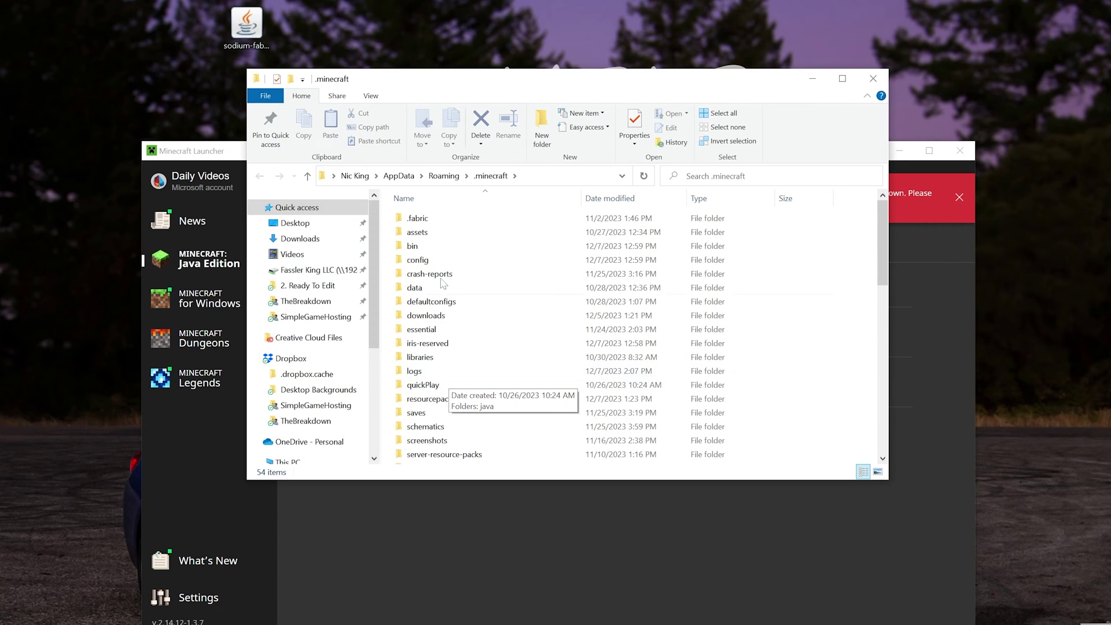
pyautogui.scroll(-3, 454, 376)
pyautogui.scroll(2, 463, 359)
pyautogui.scroll(1, 466, 352)
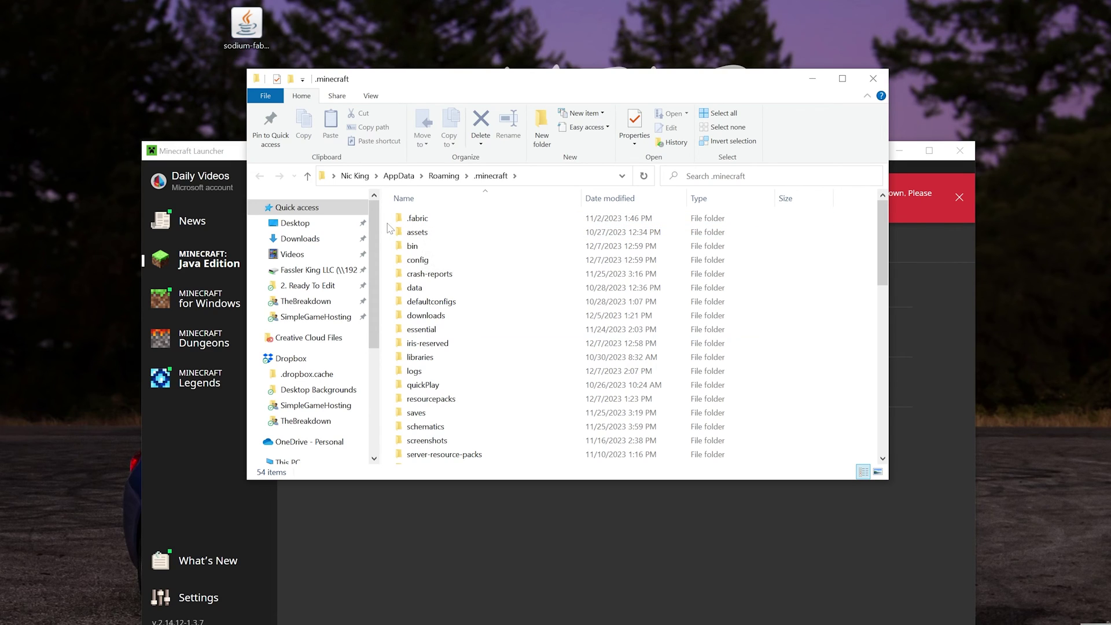
# Step: Create a new folder named mods inside the .minecraft folder
pyautogui.rightClick(388, 224)
pyautogui.moveTo(440, 395)
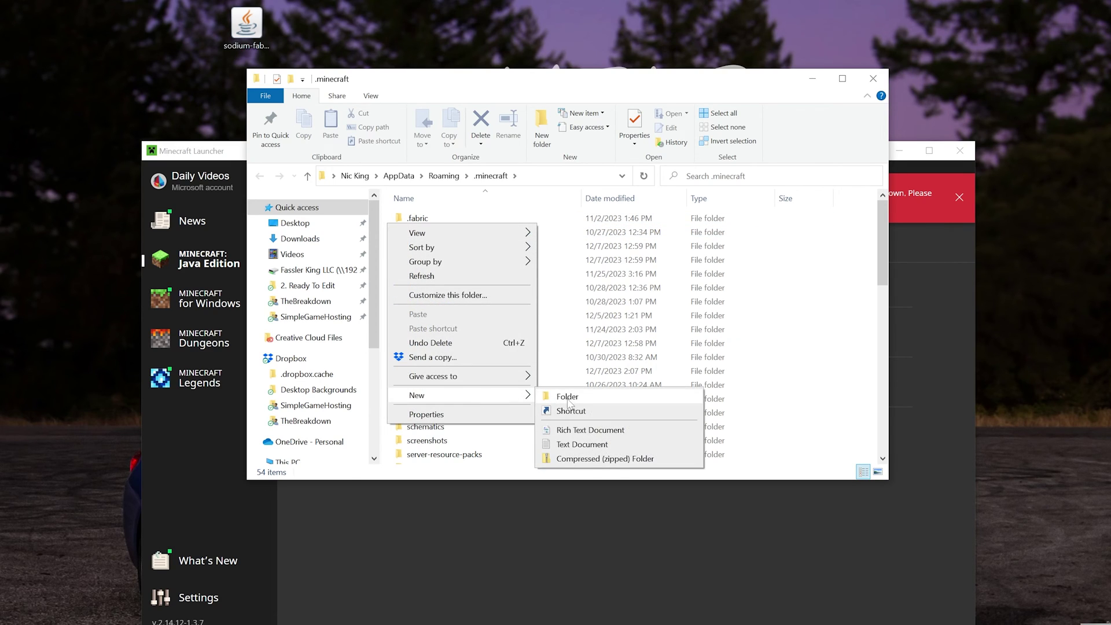
pyautogui.click(567, 398)
pyautogui.write('mods')
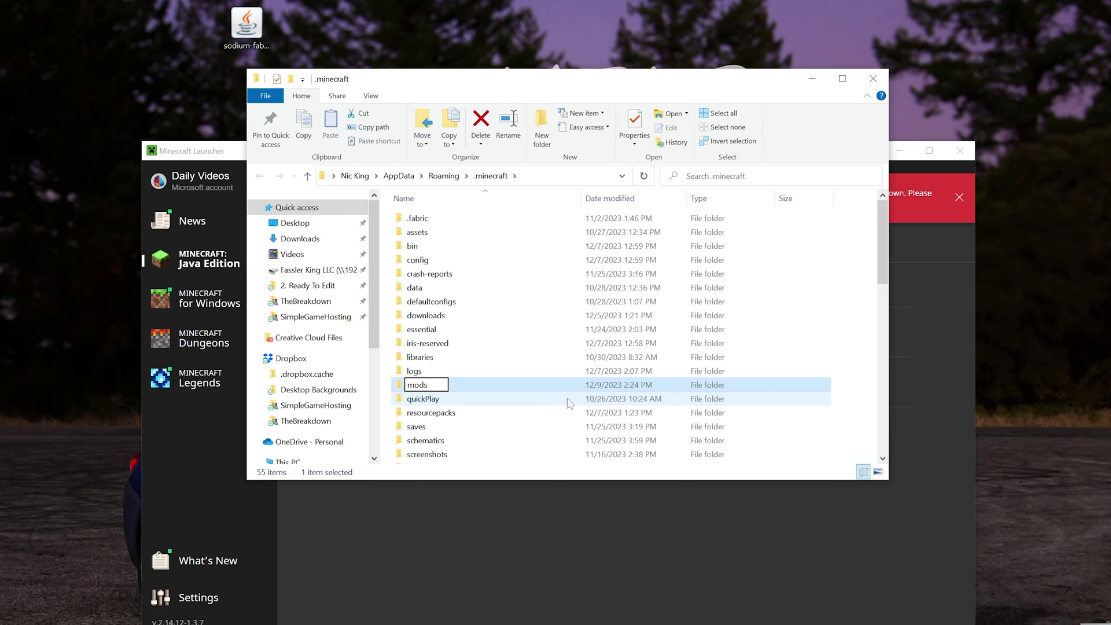
pyautogui.click(544, 400)
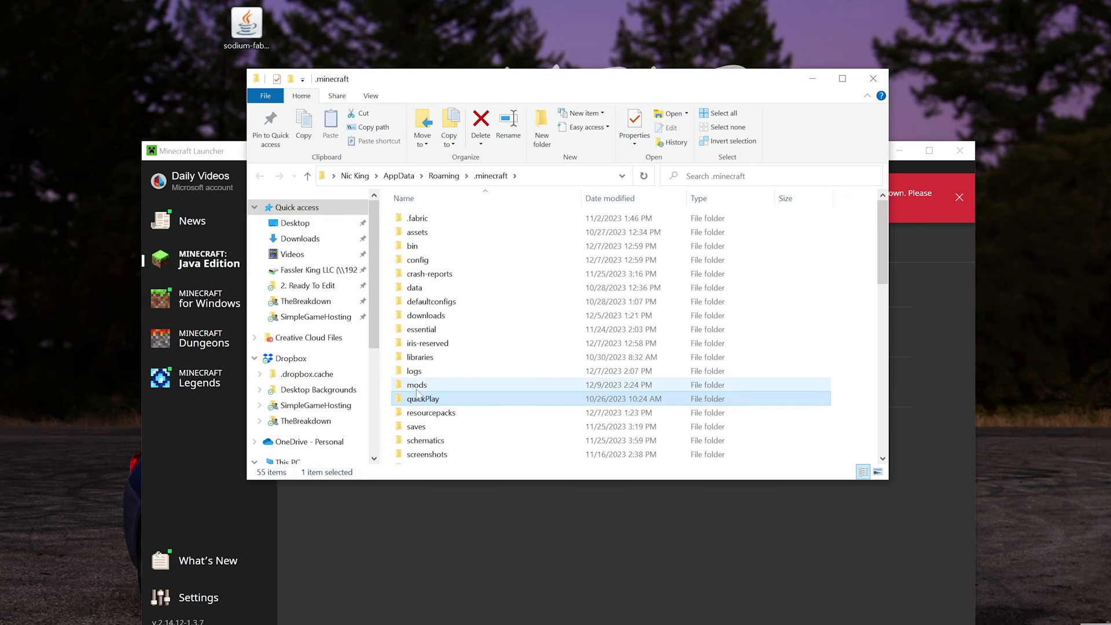
# Step: Move the Sodium jar from the desktop into the mods folder and close the folder window
pyautogui.doubleClick(416, 385)
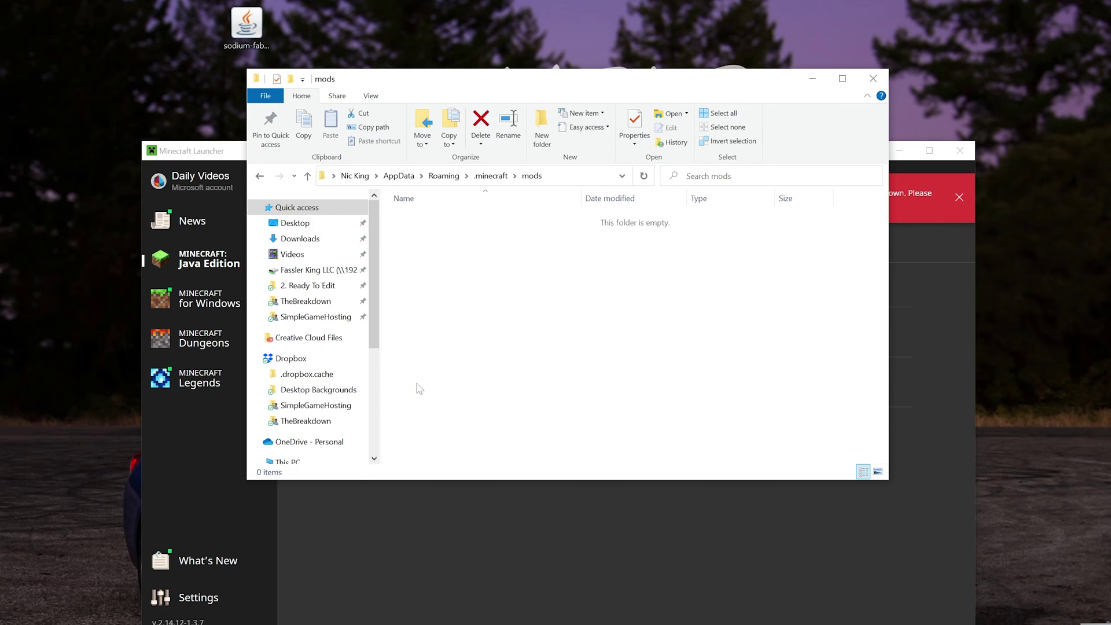
pyautogui.moveTo(237, 30); pyautogui.dragTo(469, 272)
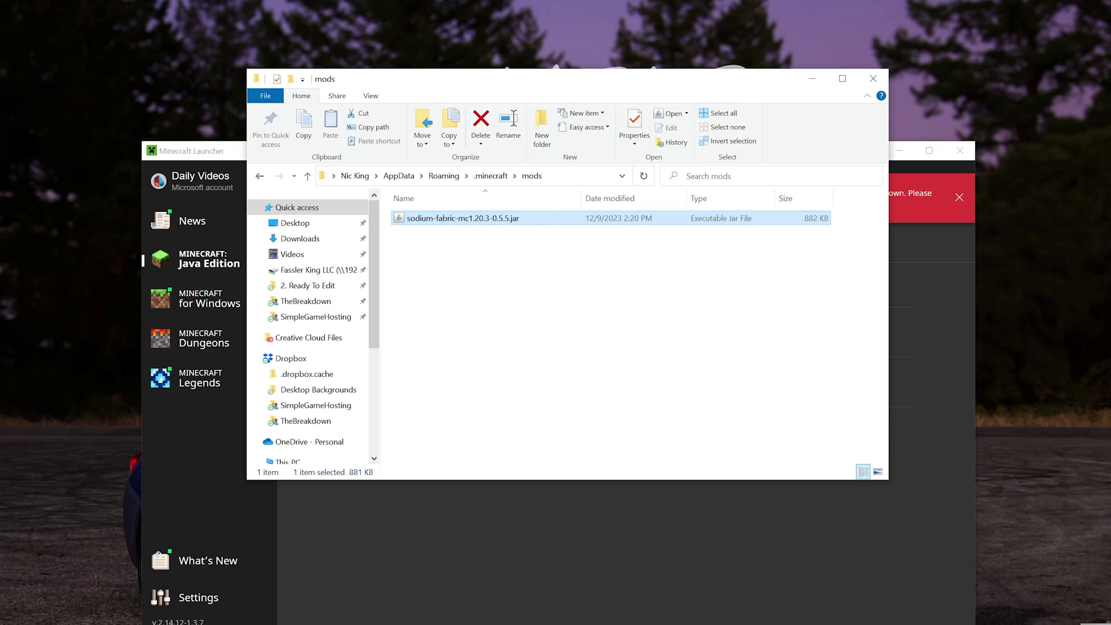
pyautogui.click(872, 79)
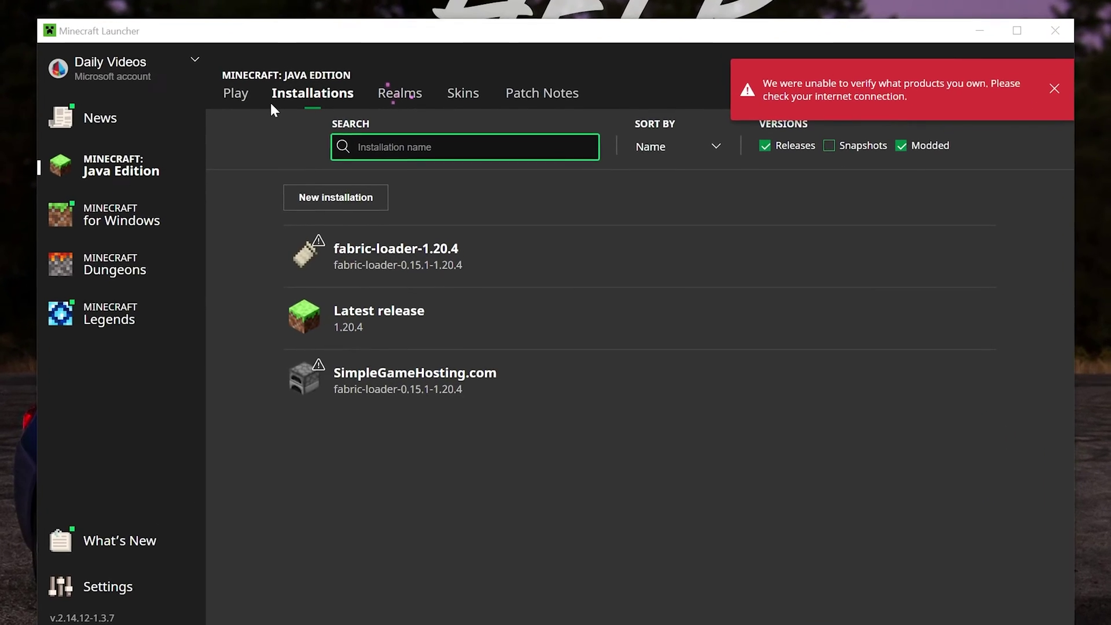
# Step: Launch the SimpleGameHosting.com installation and proceed past the modified-installation warning
pyautogui.moveTo(572, 240)
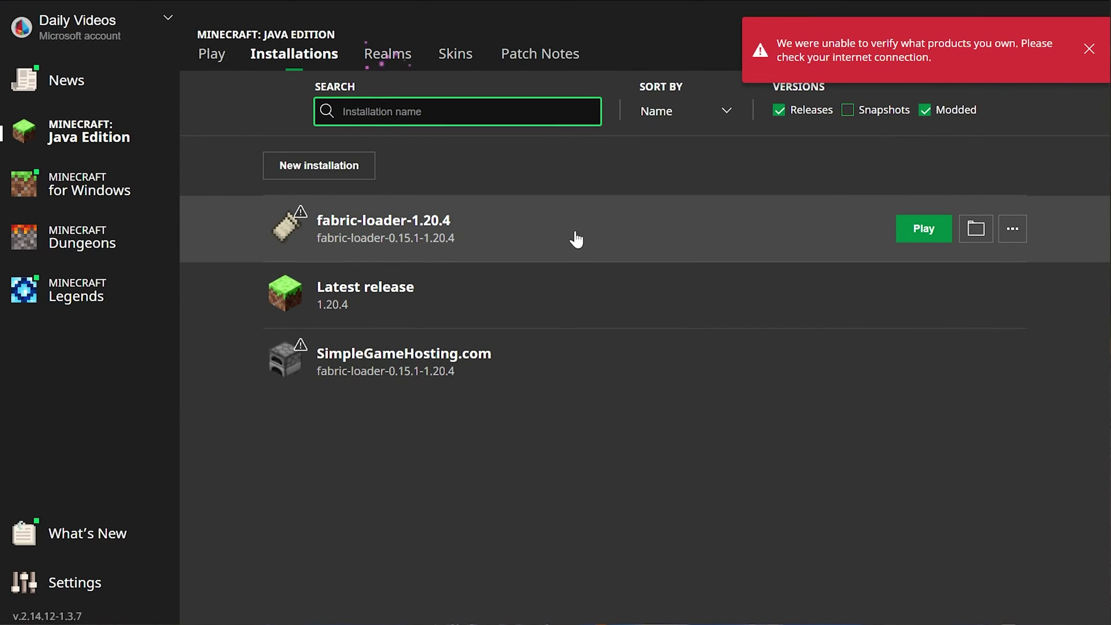
pyautogui.moveTo(629, 362)
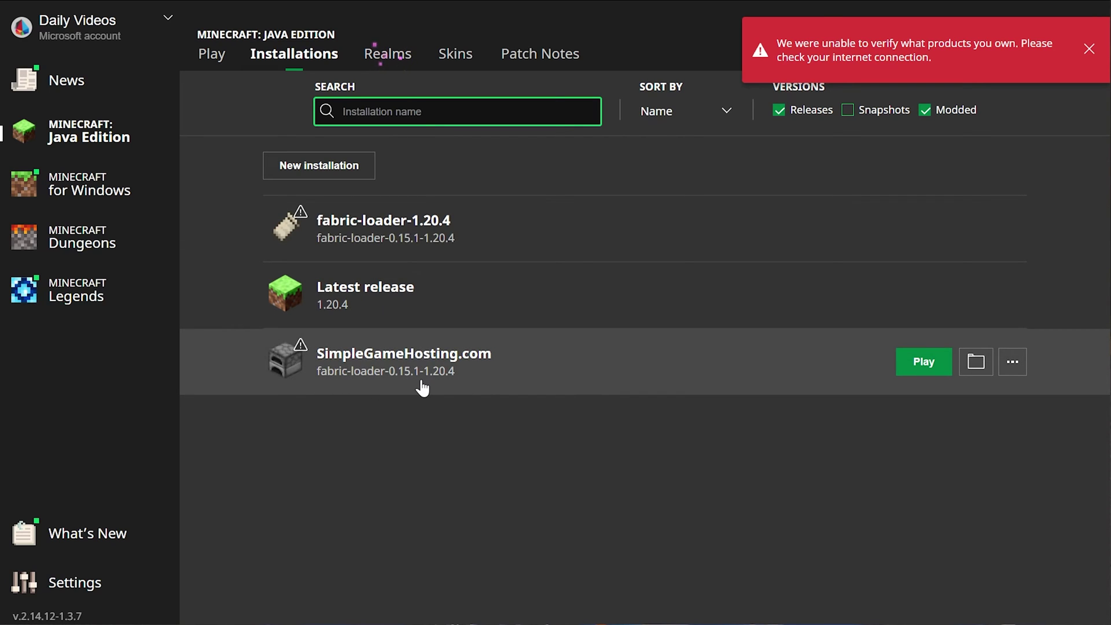
pyautogui.click(899, 365)
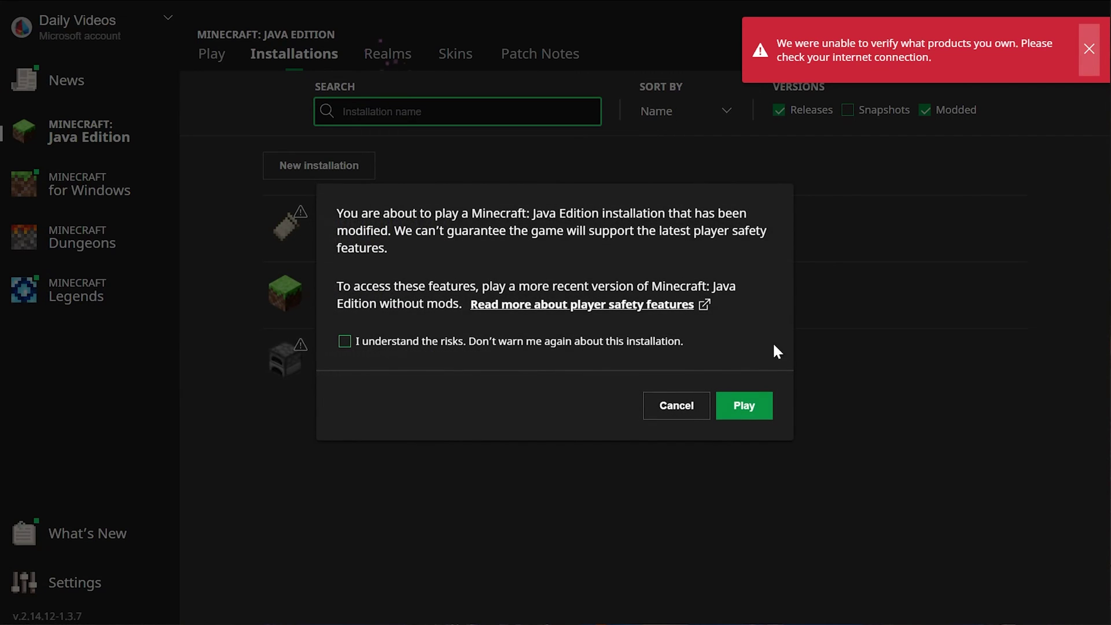
pyautogui.click(746, 412)
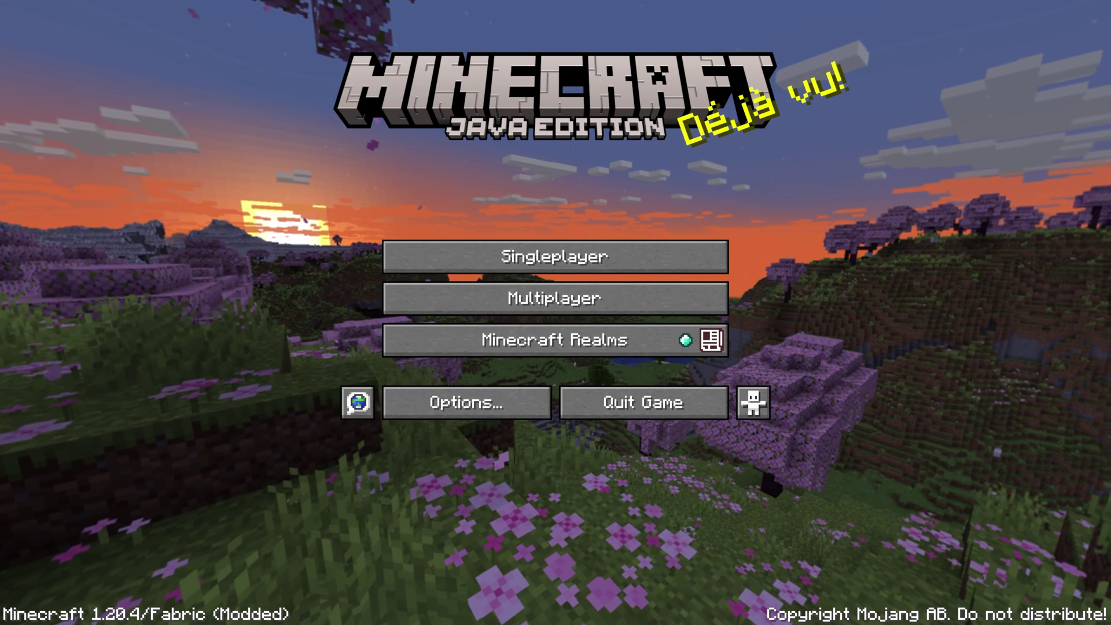
# Step: Open the game's video settings and review Sodium's General, Performance and Quality options
pyautogui.click(448, 405)
pyautogui.click(420, 234)
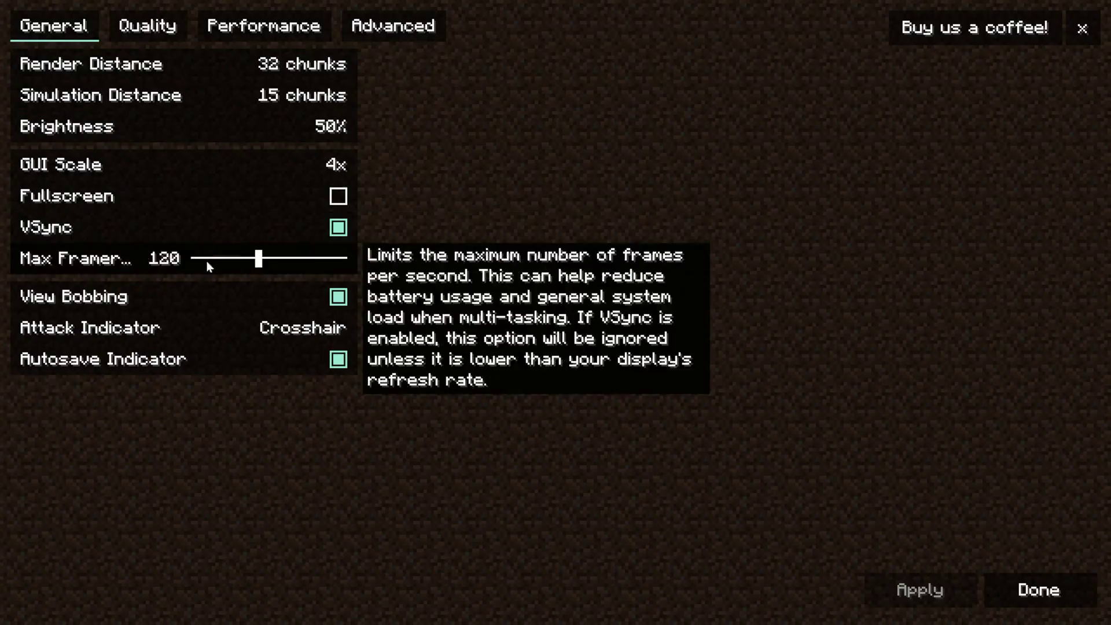
pyautogui.click(213, 25)
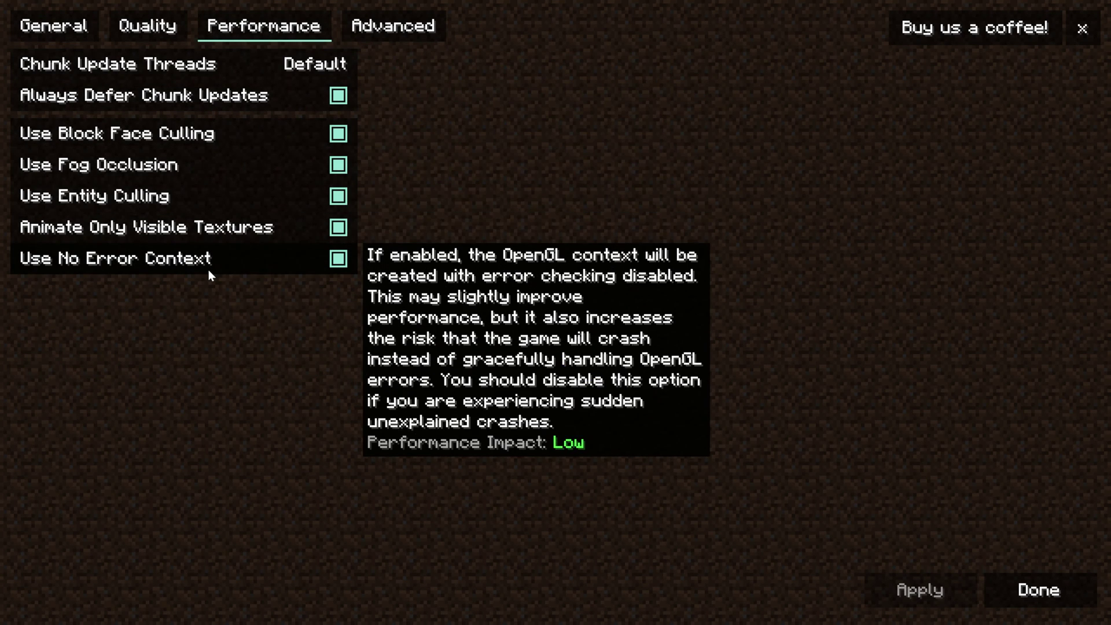
pyautogui.moveTo(187, 61)
pyautogui.click(147, 26)
pyautogui.click(79, 24)
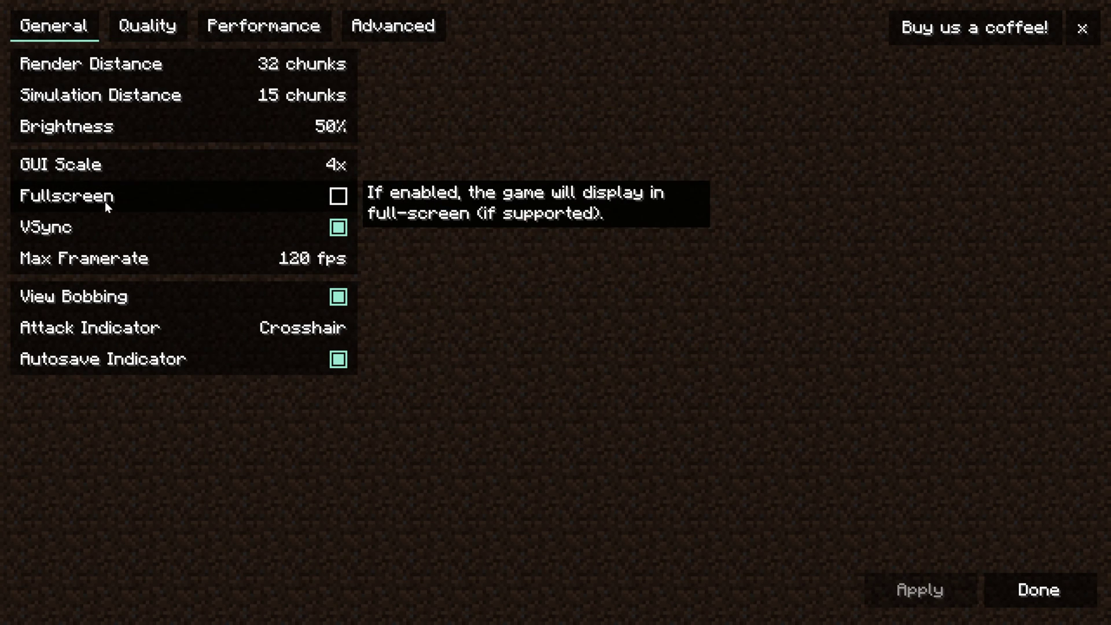
# Step: Turn off VSync in the general video settings and apply the change
pyautogui.click(113, 235)
pyautogui.click(951, 583)
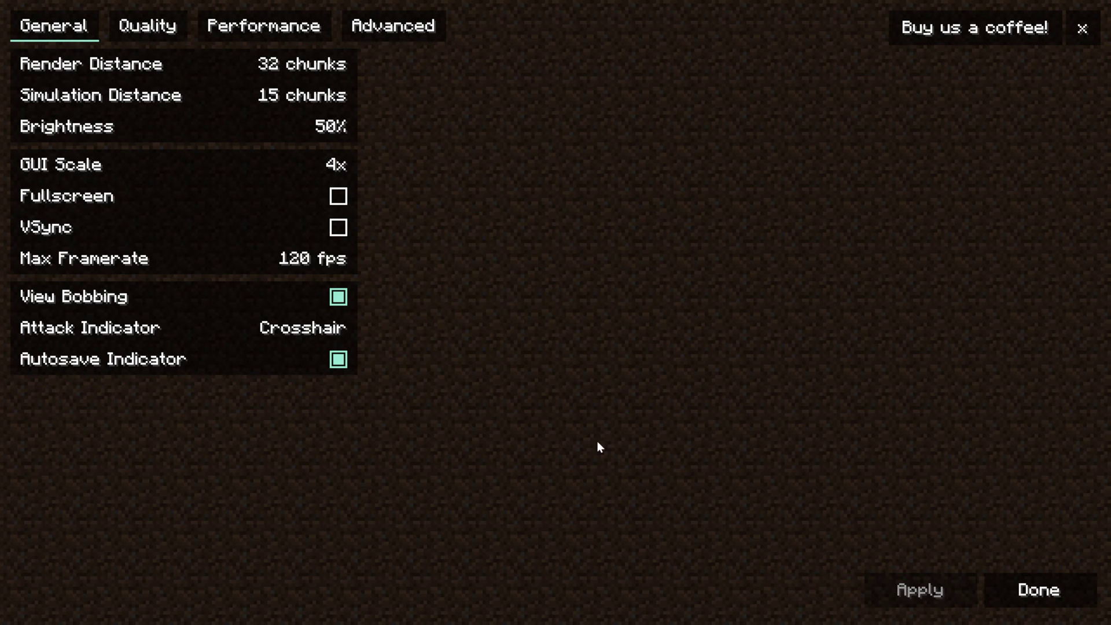
pyautogui.moveTo(290, 67)
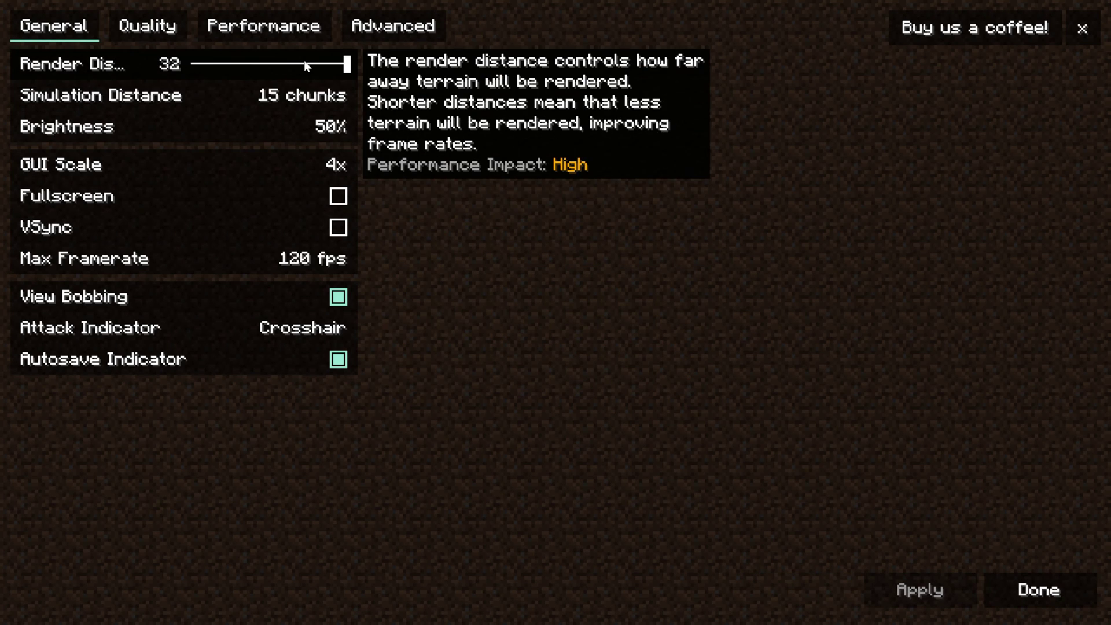
# Step: Review the Performance and Quality video settings and return to the title screen
pyautogui.click(263, 25)
pyautogui.click(160, 29)
pyautogui.moveTo(164, 268)
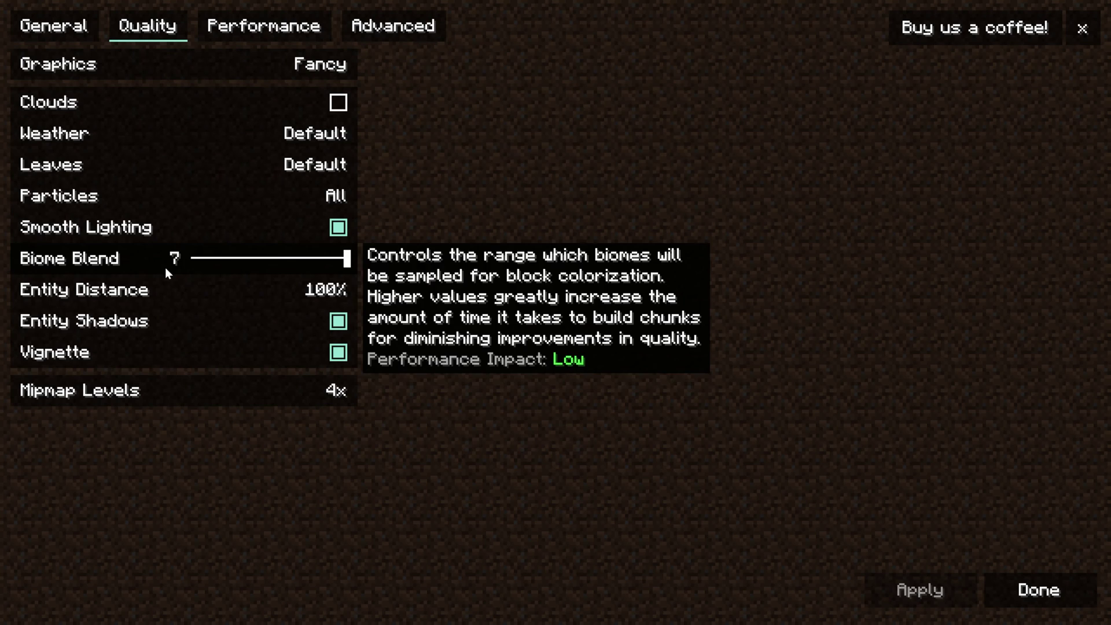
pyautogui.click(1038, 589)
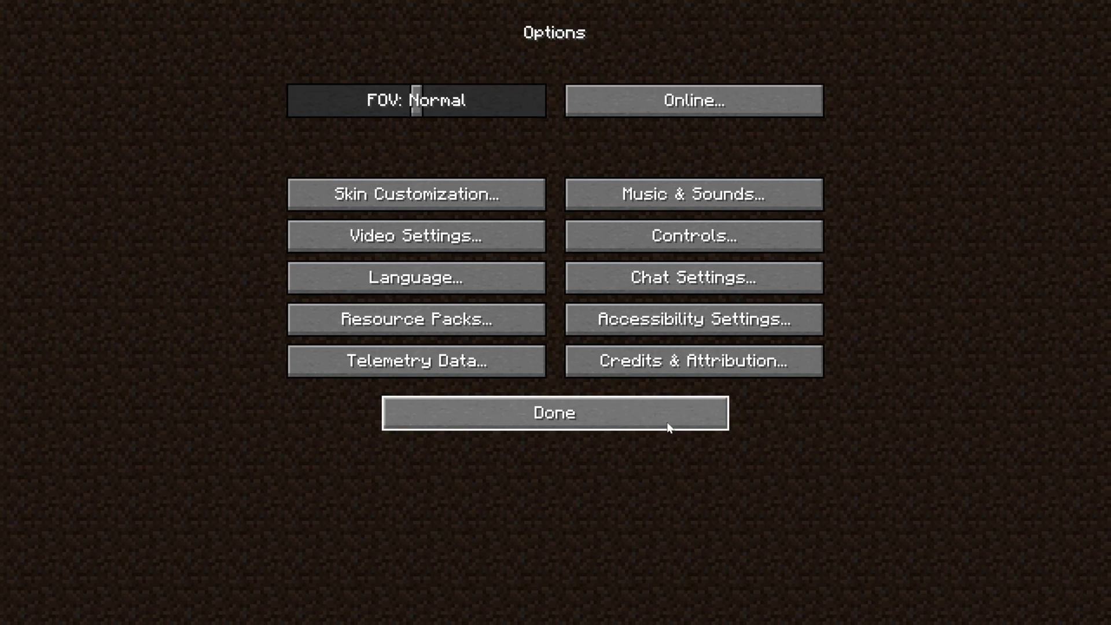
pyautogui.click(665, 421)
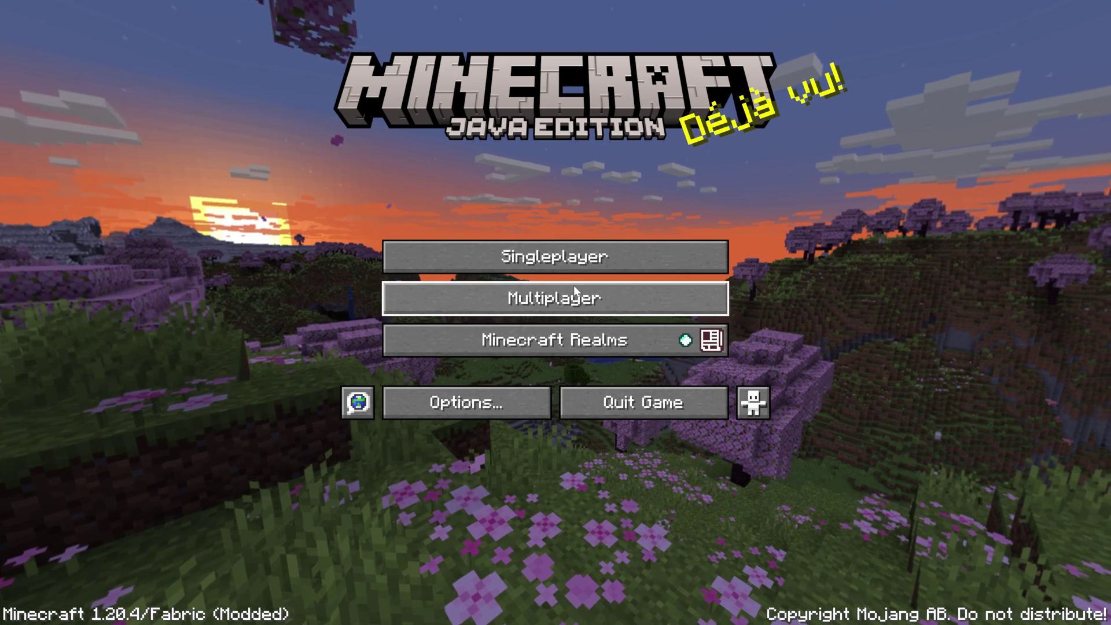
# Step: Delete the Local Connection and Public IP servers from the multiplayer list and join the SimpleGameHosting server
pyautogui.click(573, 286)
pyautogui.click(505, 308)
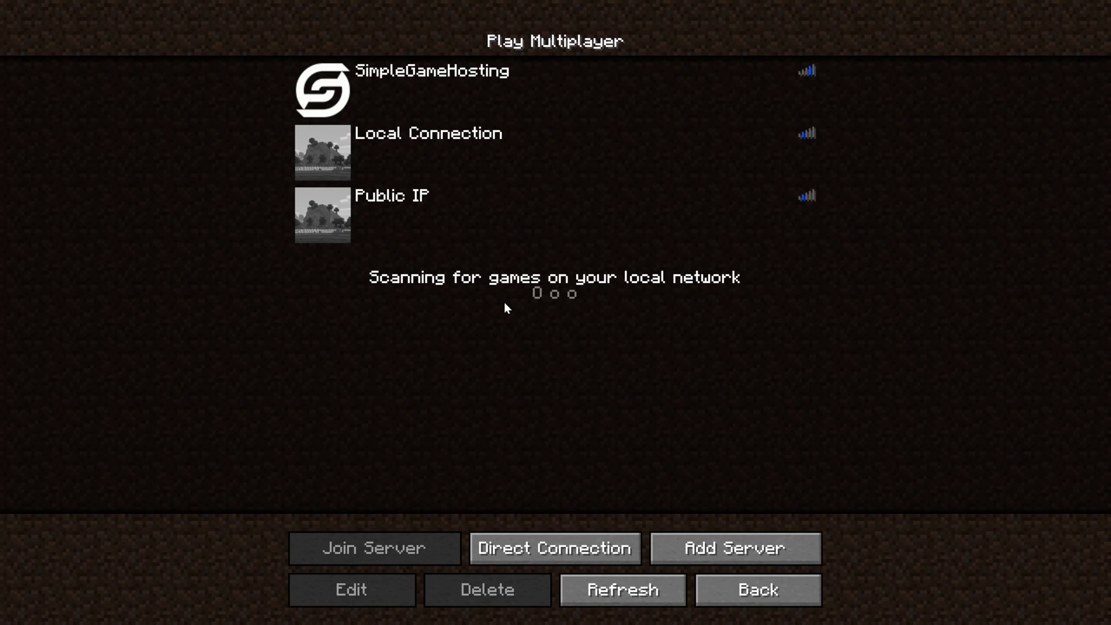
pyautogui.click(411, 161)
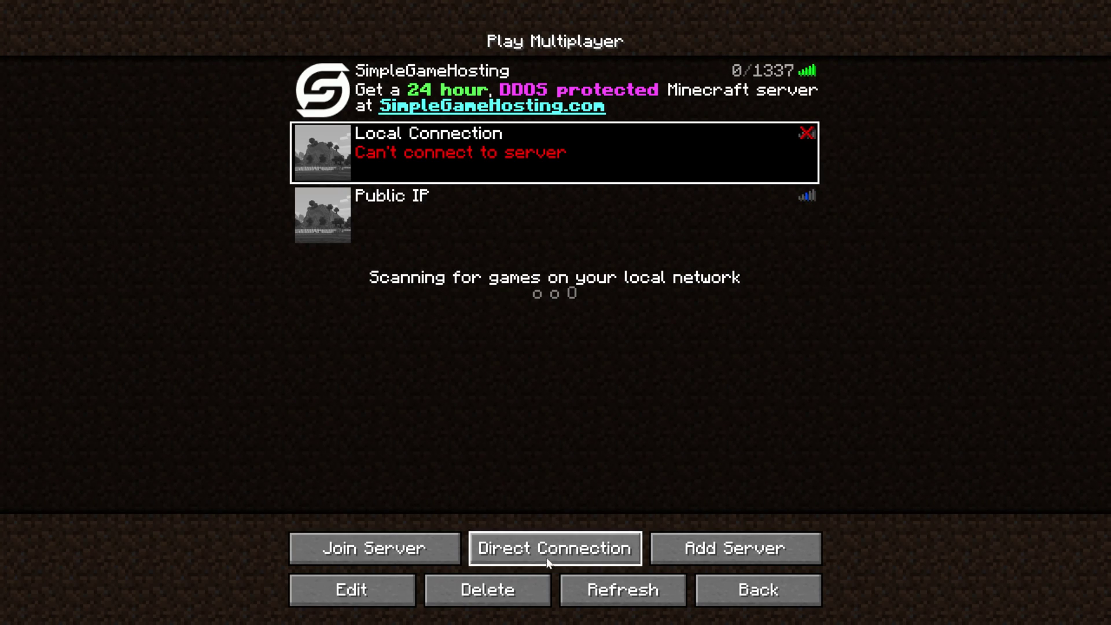
pyautogui.click(487, 590)
pyautogui.click(460, 288)
pyautogui.click(420, 150)
pyautogui.click(516, 578)
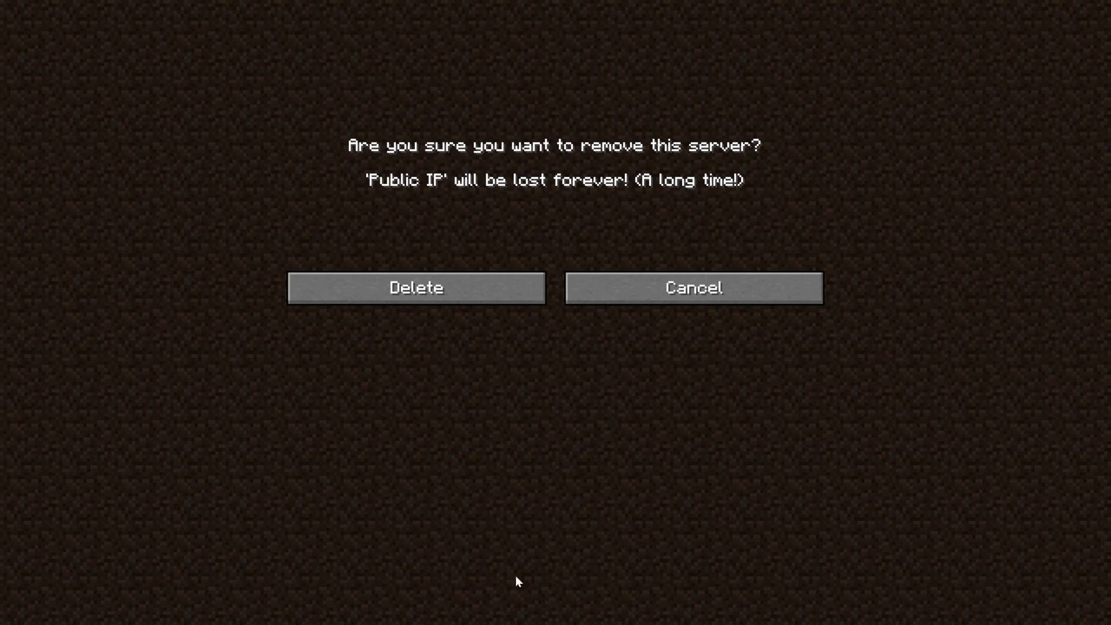
pyautogui.click(405, 293)
pyautogui.doubleClick(446, 113)
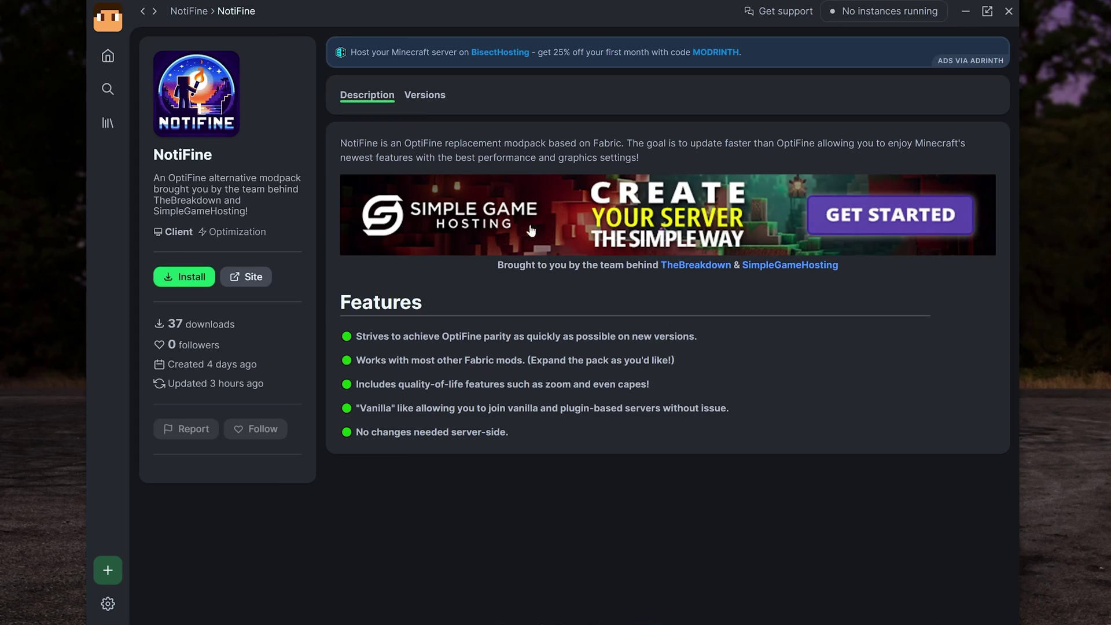
# Step: In the Modrinth App, open the NotiFine instance from the home page and look through its contents
pyautogui.click(109, 56)
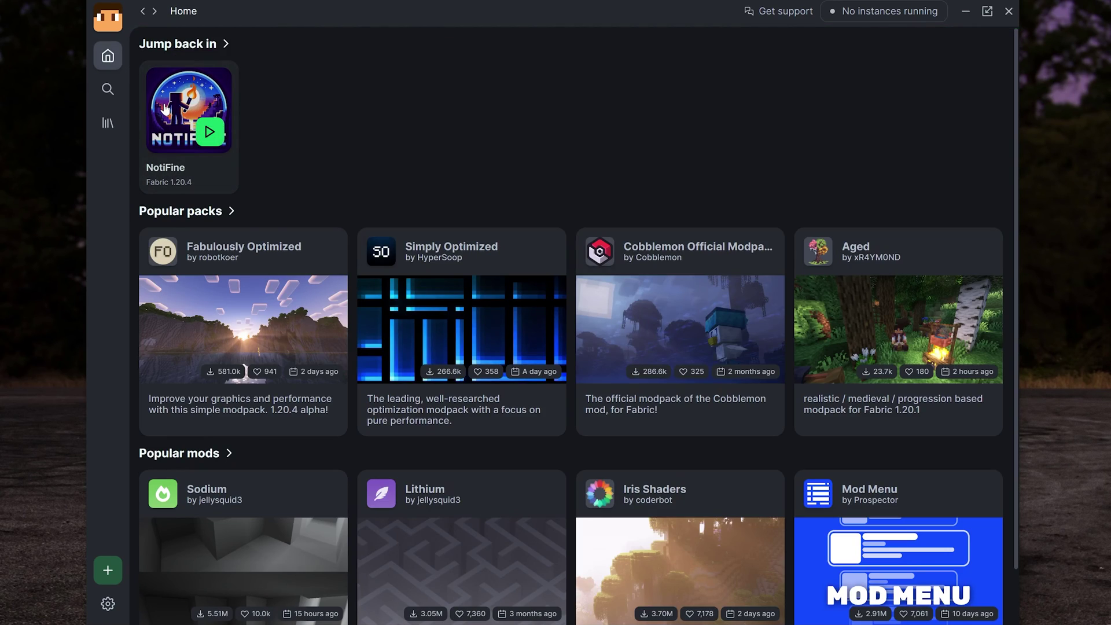
pyautogui.click(224, 146)
pyautogui.scroll(-10, 495, 338)
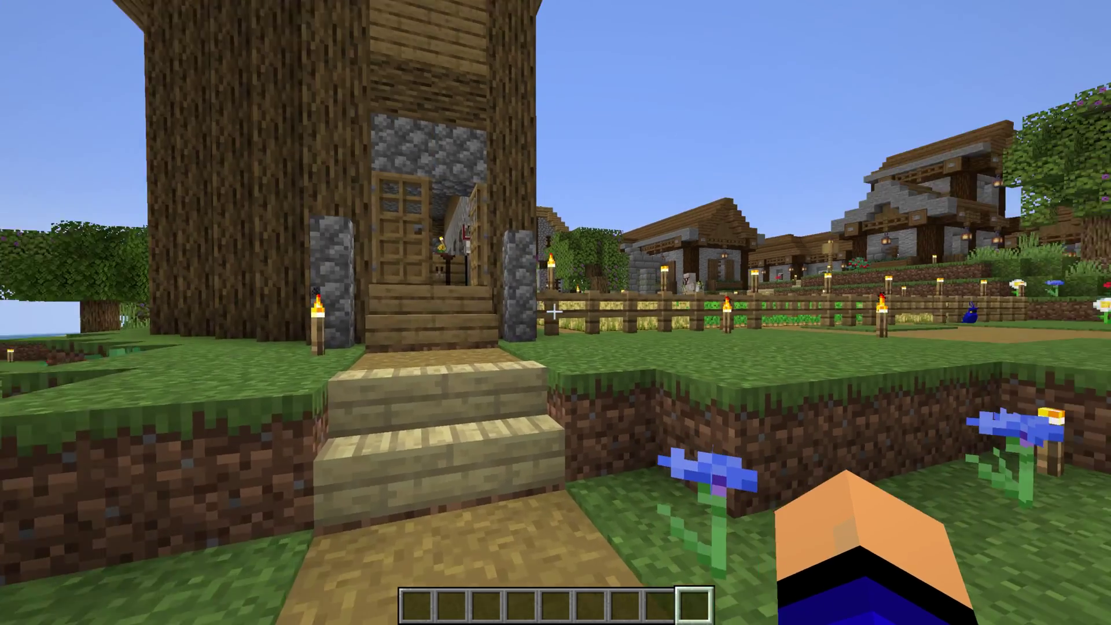
# Step: Walk through the village with the debug overlay displayed and examine the frame rate and renderer details
pyautogui.press('w')
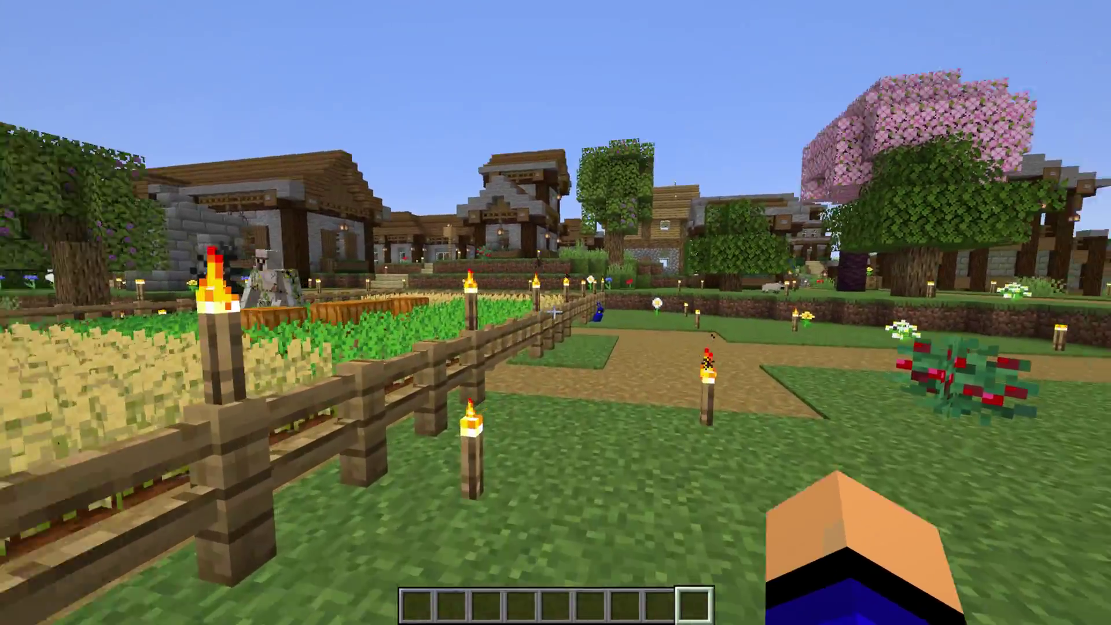
pyautogui.press('w')
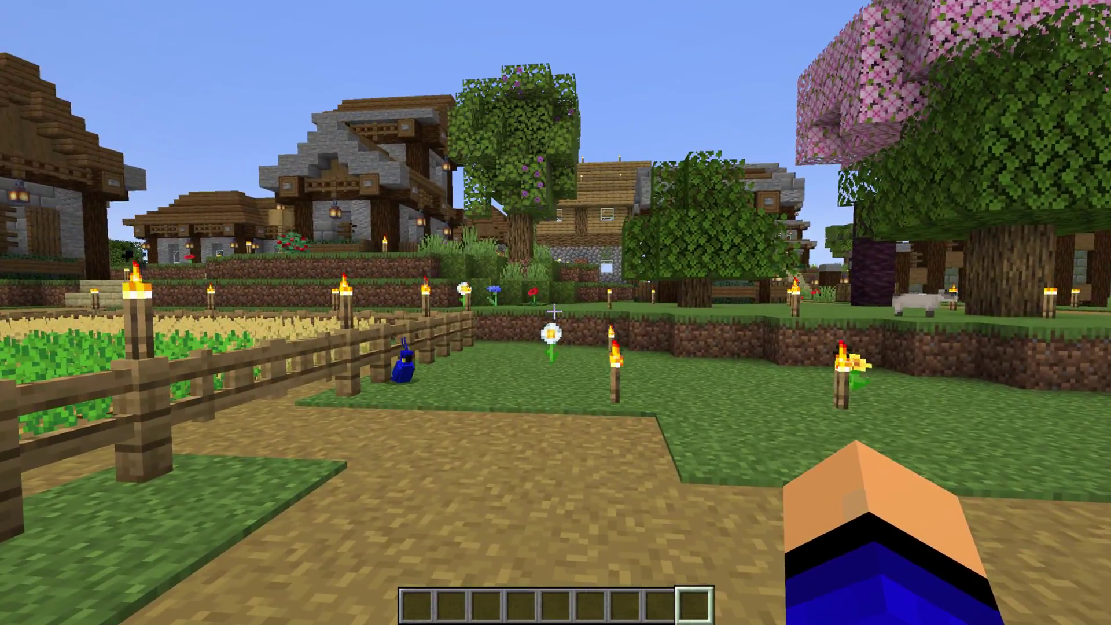
pyautogui.press('F3')
pyautogui.press('w')
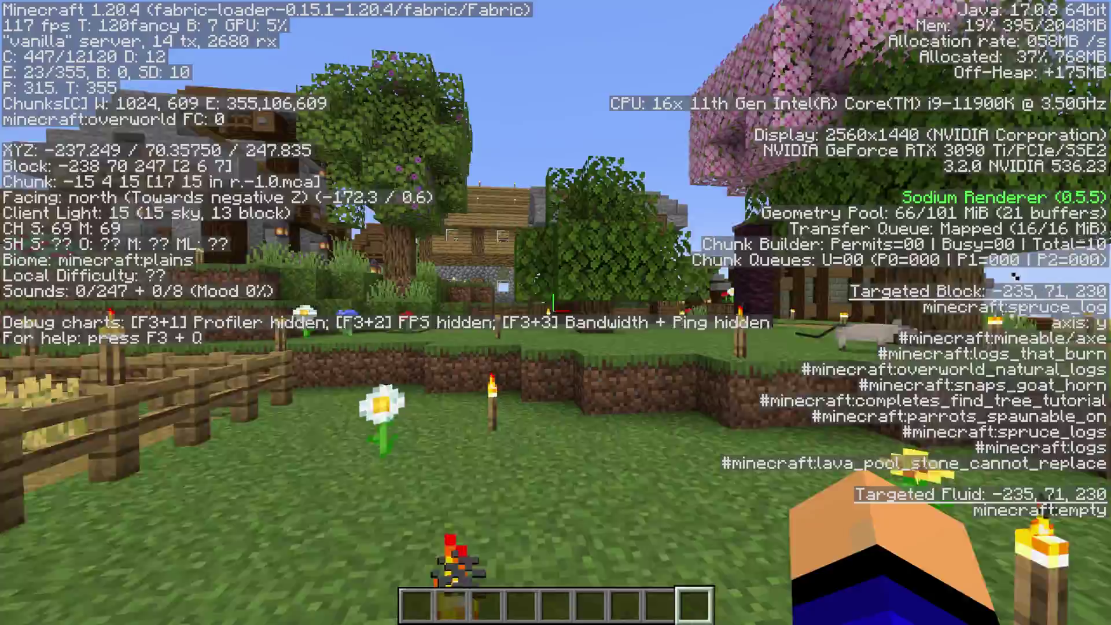
pyautogui.press('w')
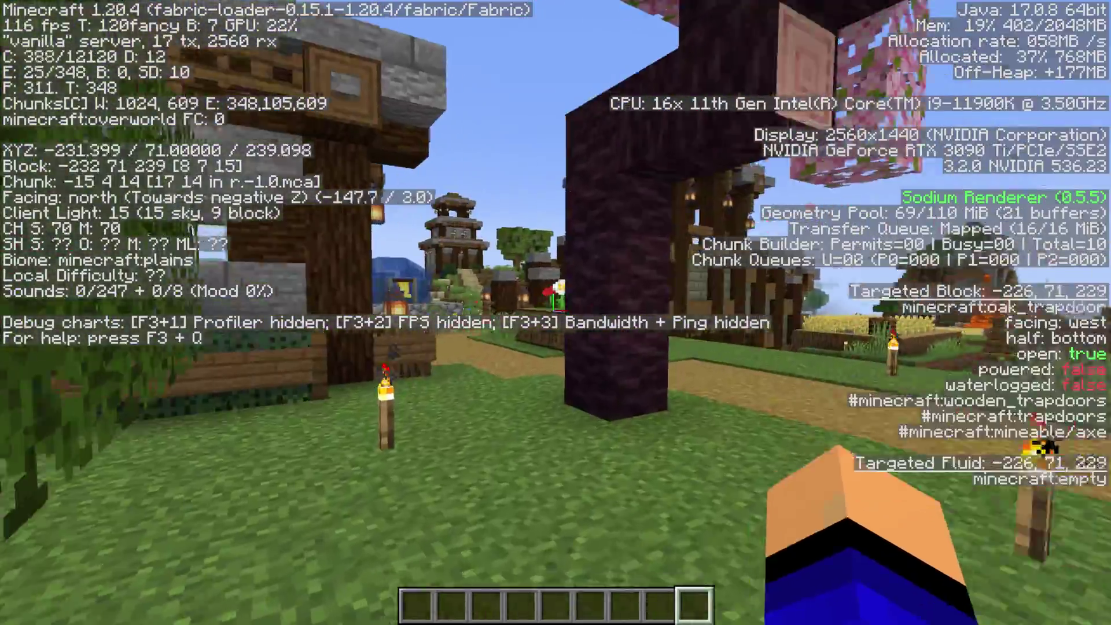
pyautogui.press('w')
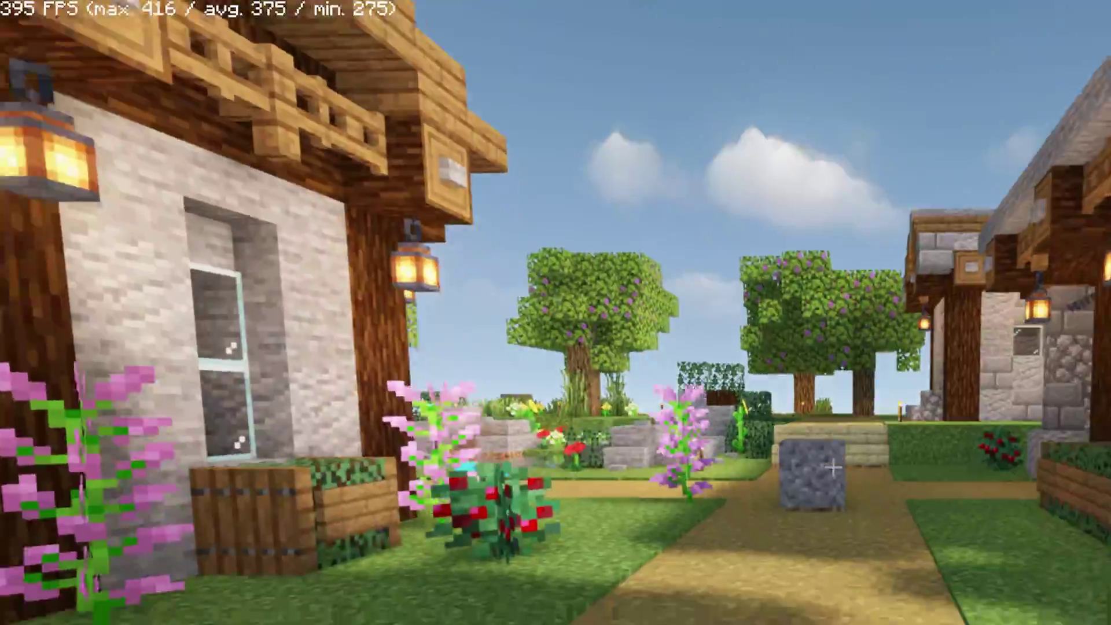
pyautogui.press('w')
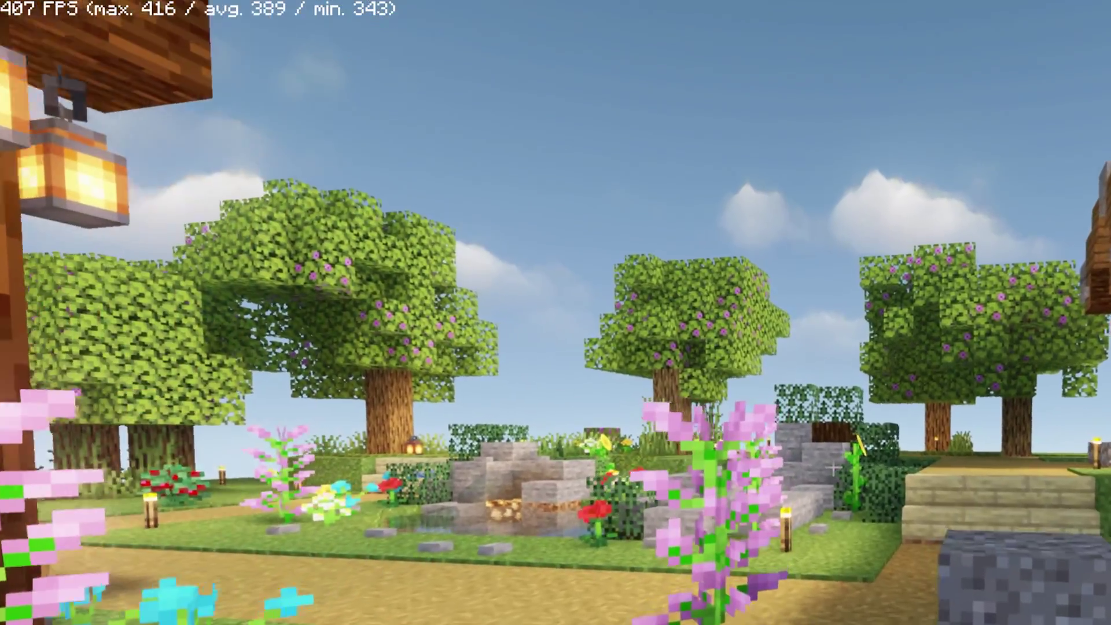
pyautogui.press('w')
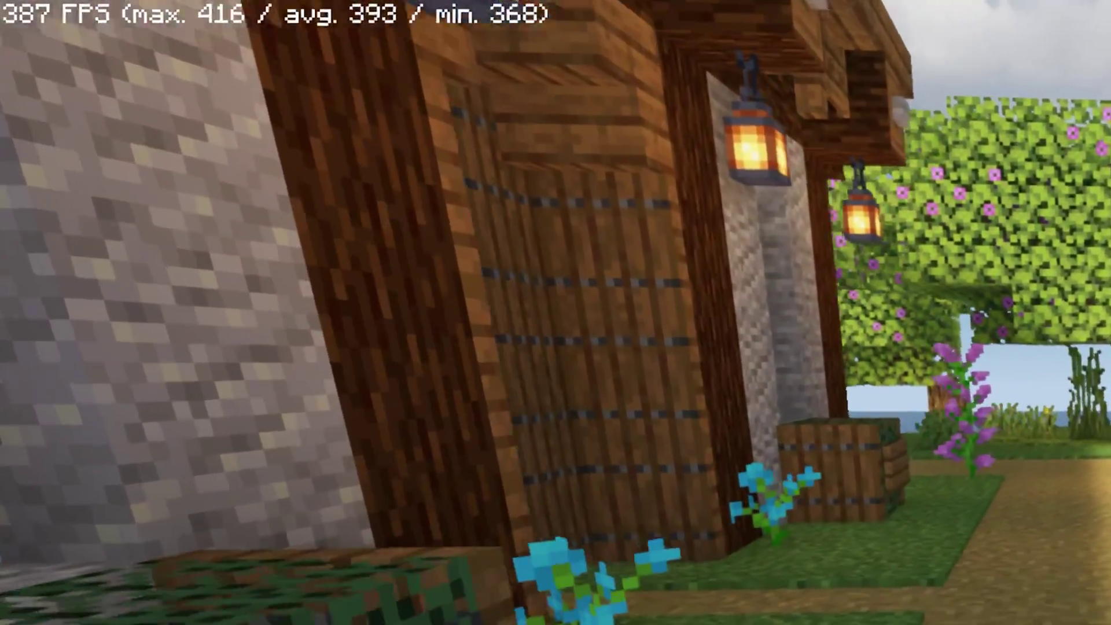
pyautogui.press('w')
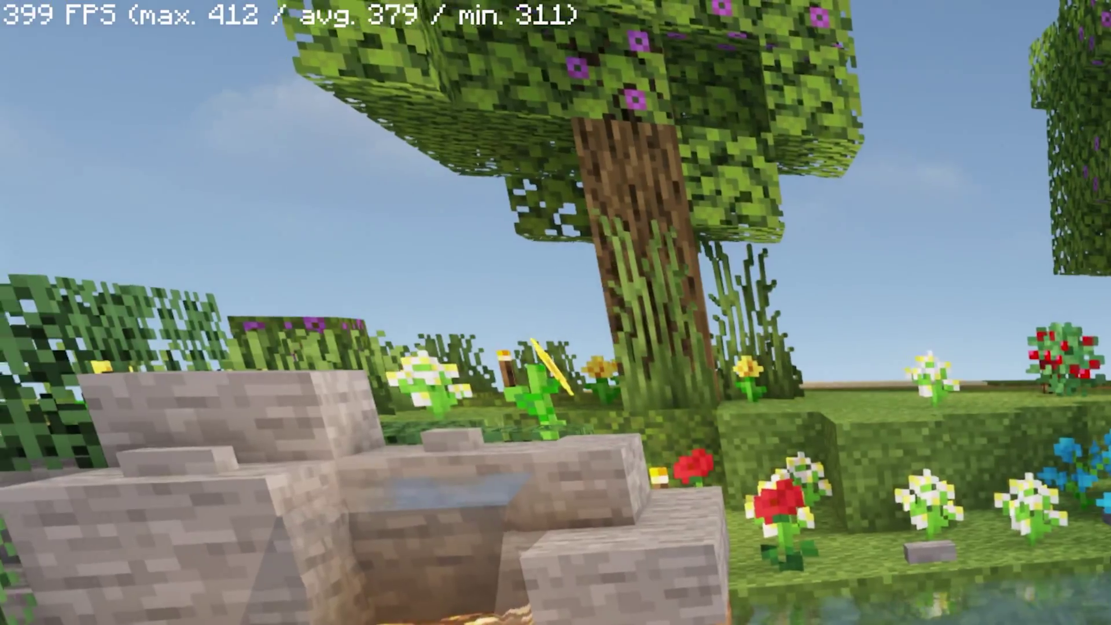
pyautogui.press('w')
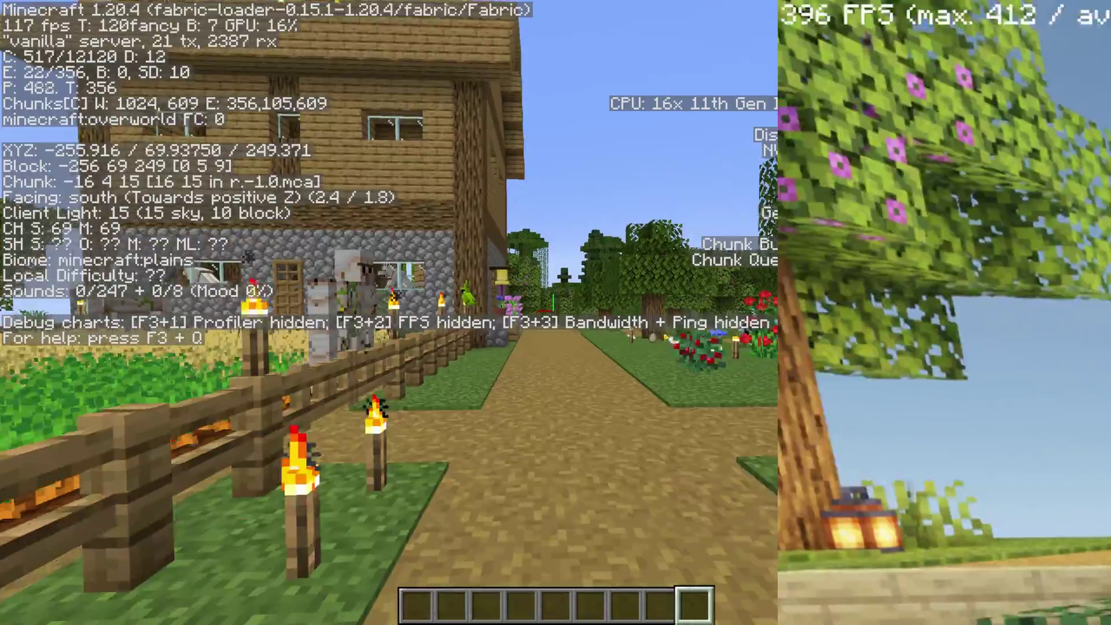
pyautogui.press('w')
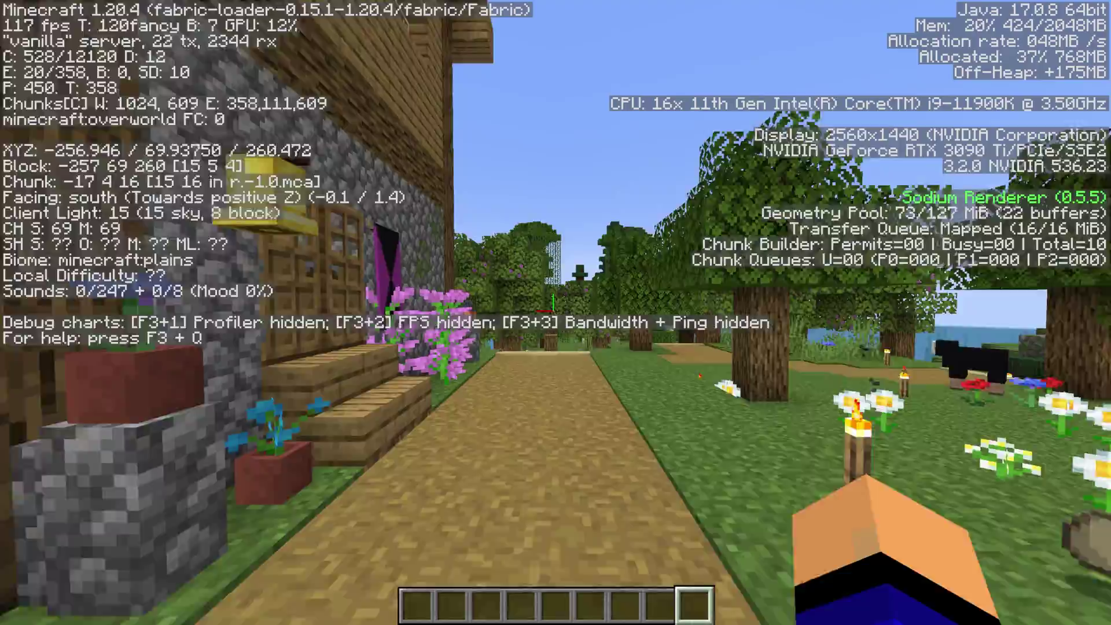
# Step: Hide the debug overlay and walk back along the village path to view the world
pyautogui.press('F3')
pyautogui.press('w')
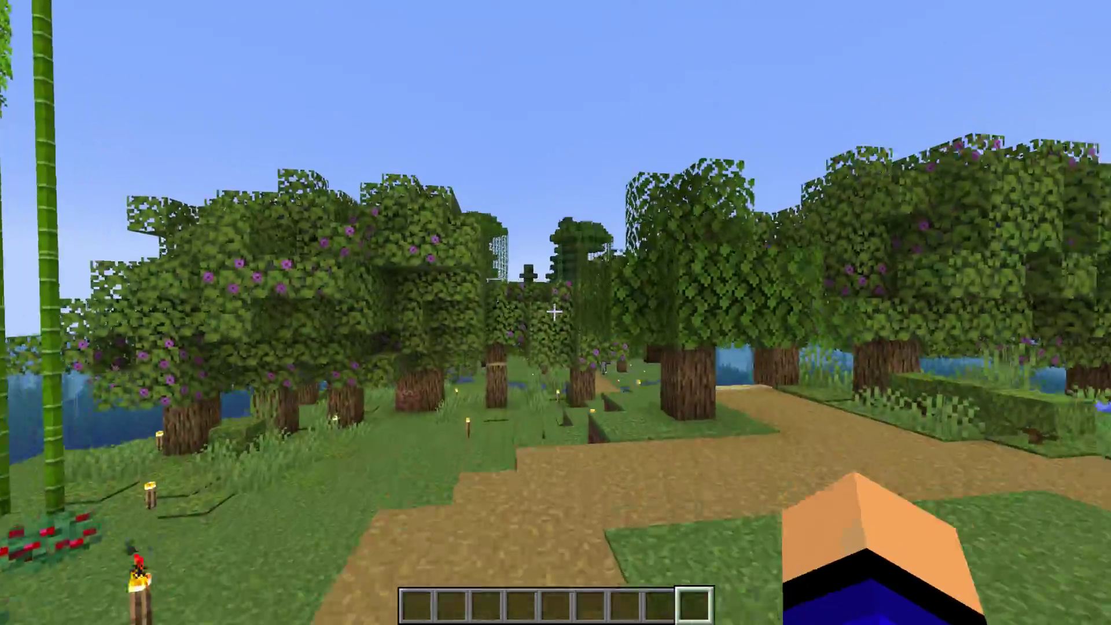
pyautogui.press('w')
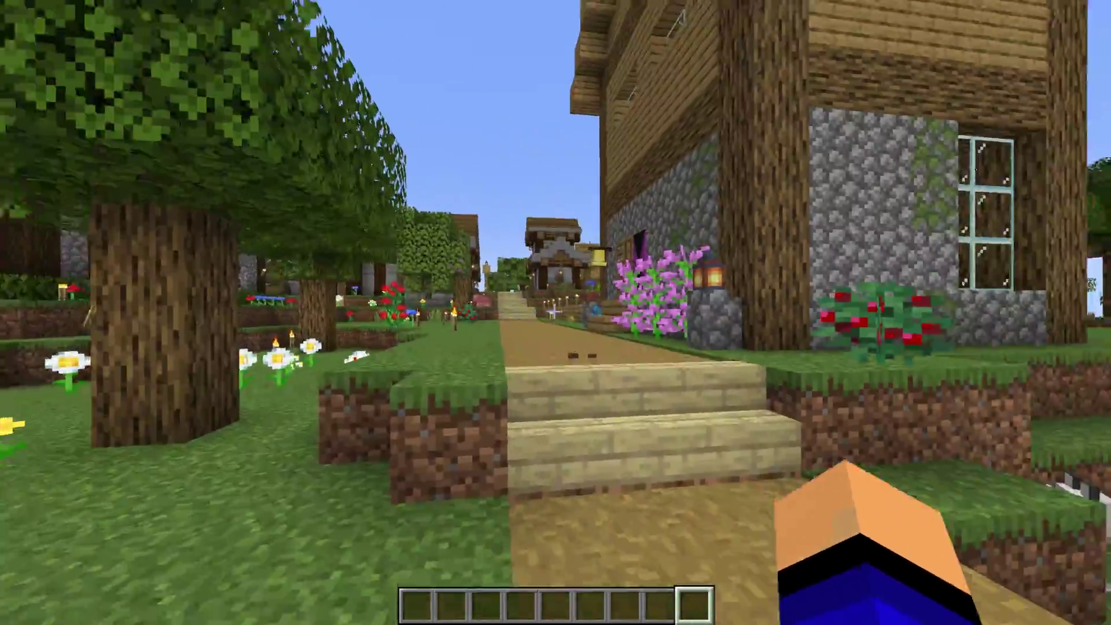
pyautogui.press('w')
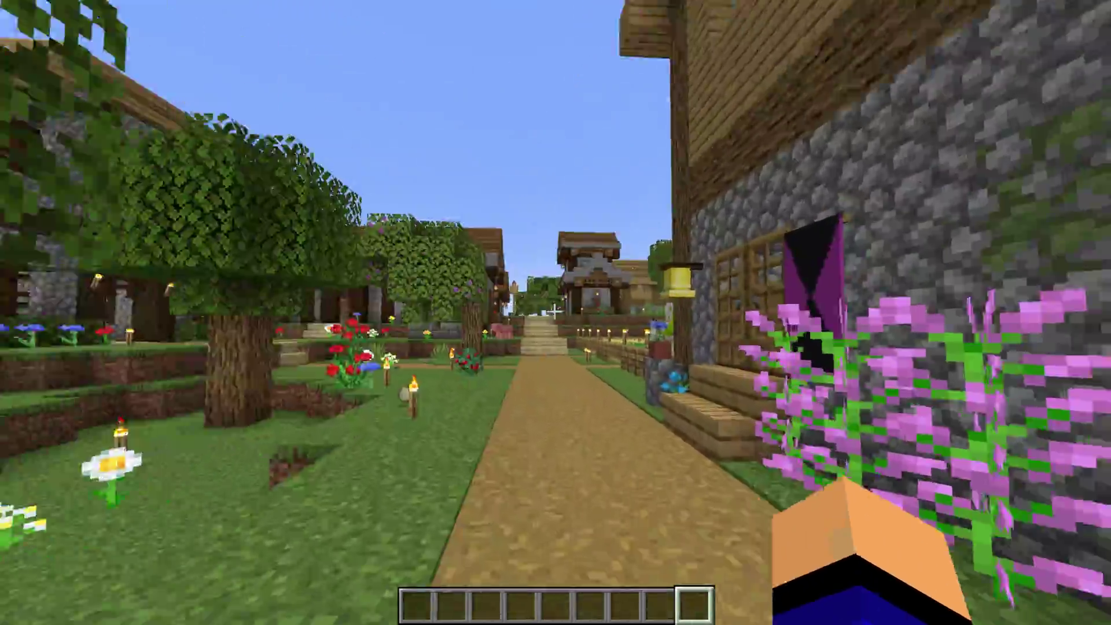
pyautogui.press('w')
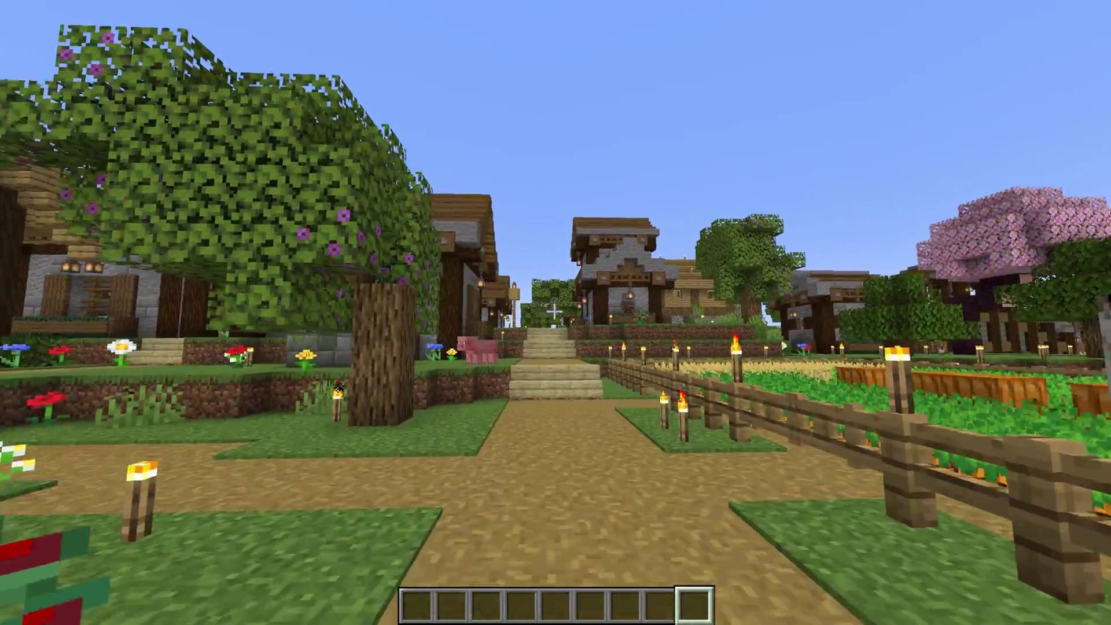